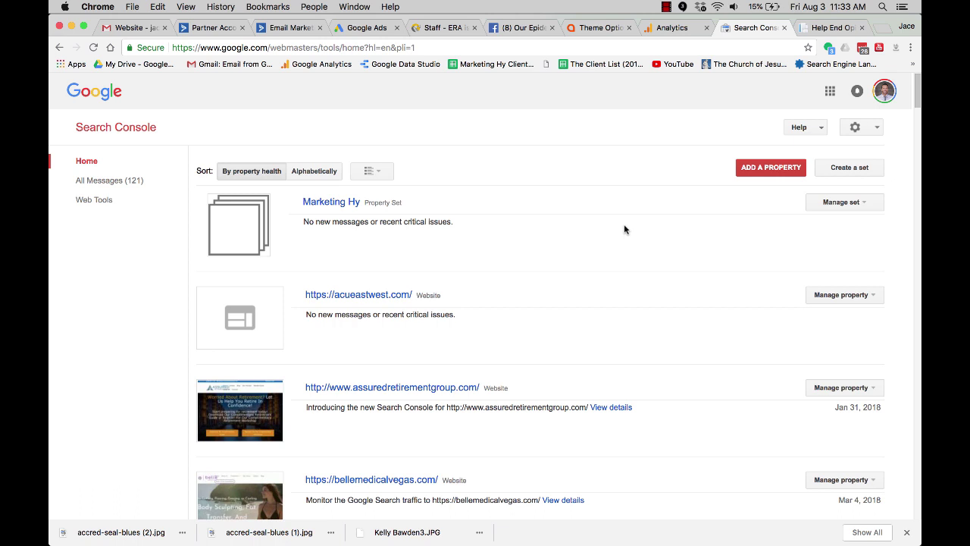
# - Switch to the WordPress Divi Theme Options and examine the code integration settings, including the field for head code
pyautogui.click(595, 29)
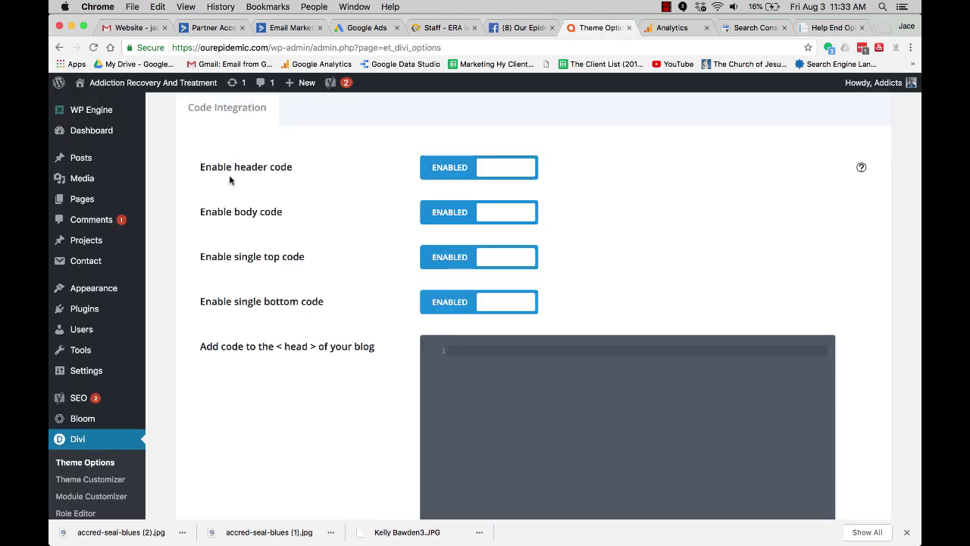
pyautogui.scroll(-3, 230, 180)
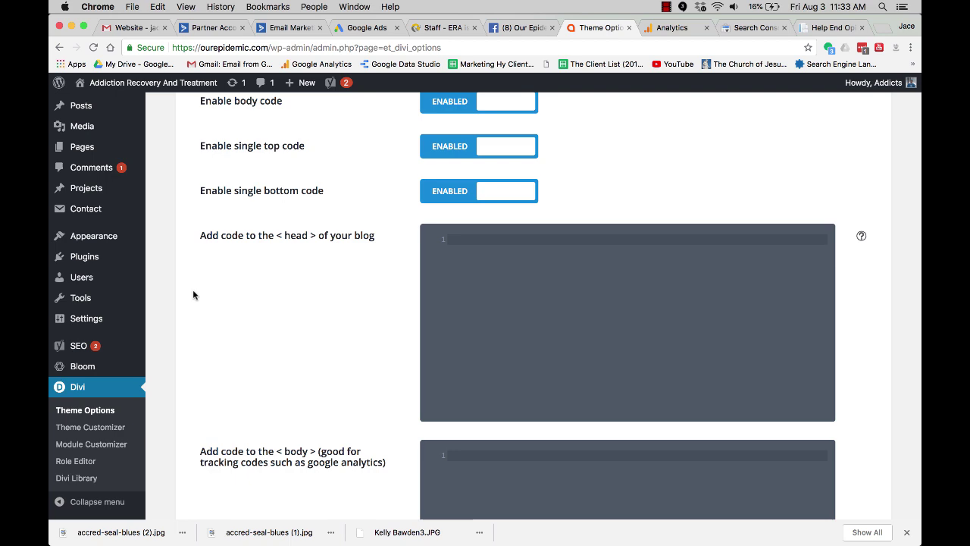
pyautogui.scroll(5, 195, 290)
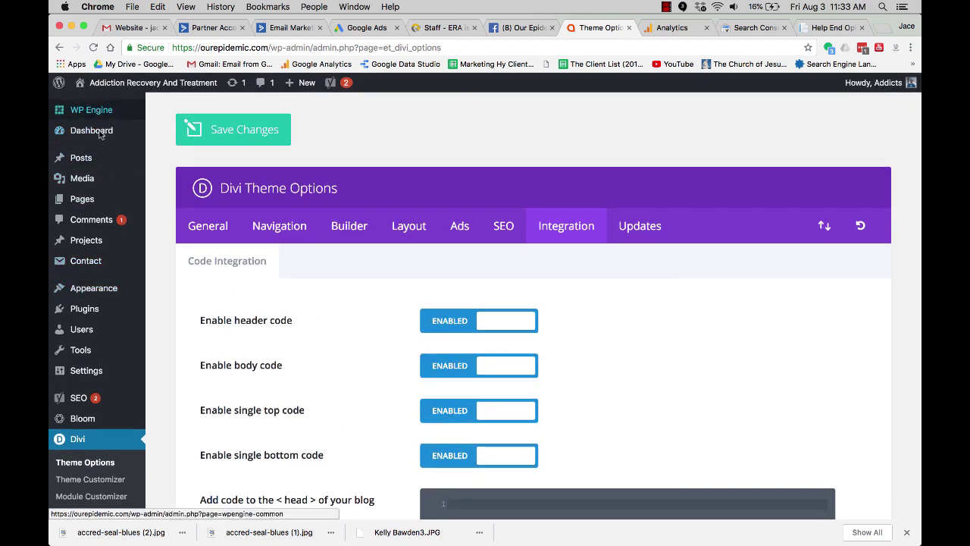
pyautogui.scroll(-2, 96, 443)
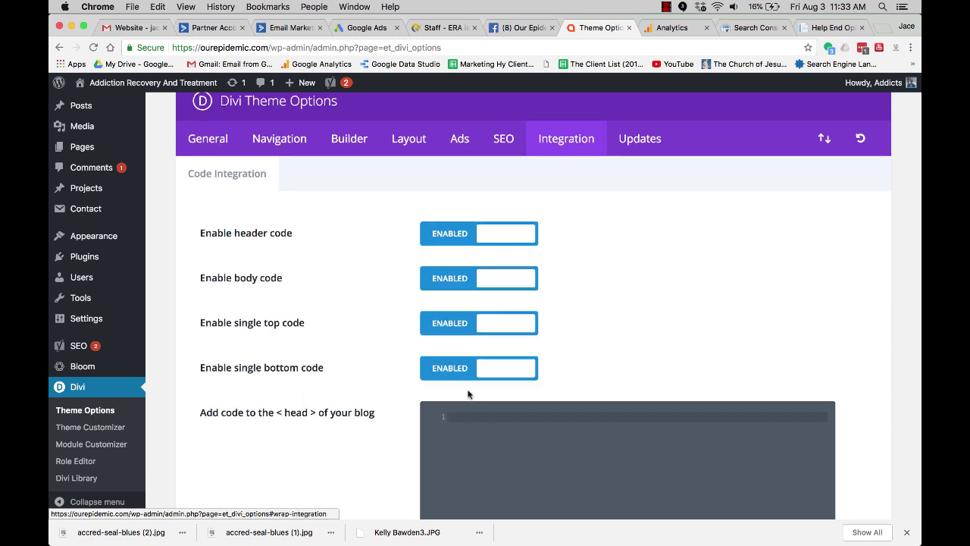
pyautogui.scroll(-4, 437, 393)
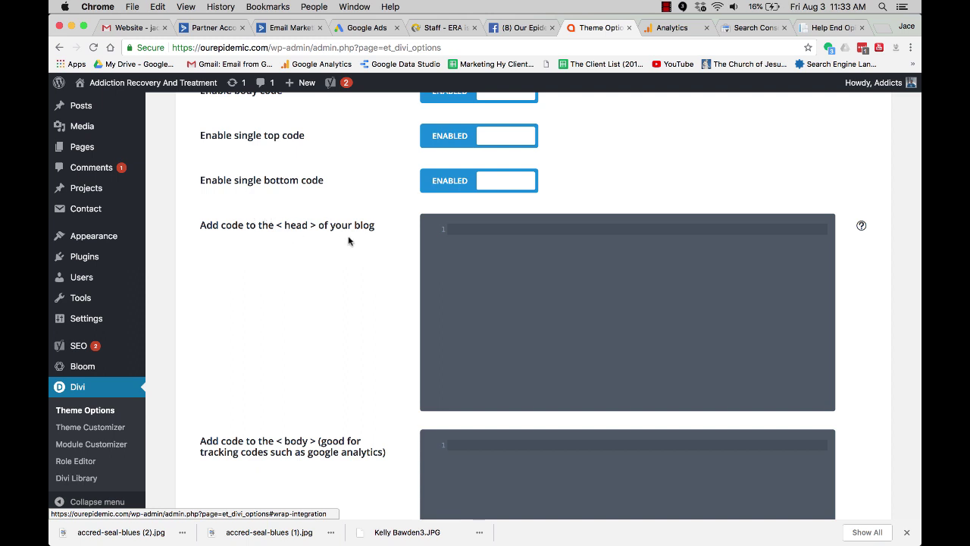
# - Switch to Google Analytics and start a new website account with the account name Our Epidemic
pyautogui.click(687, 29)
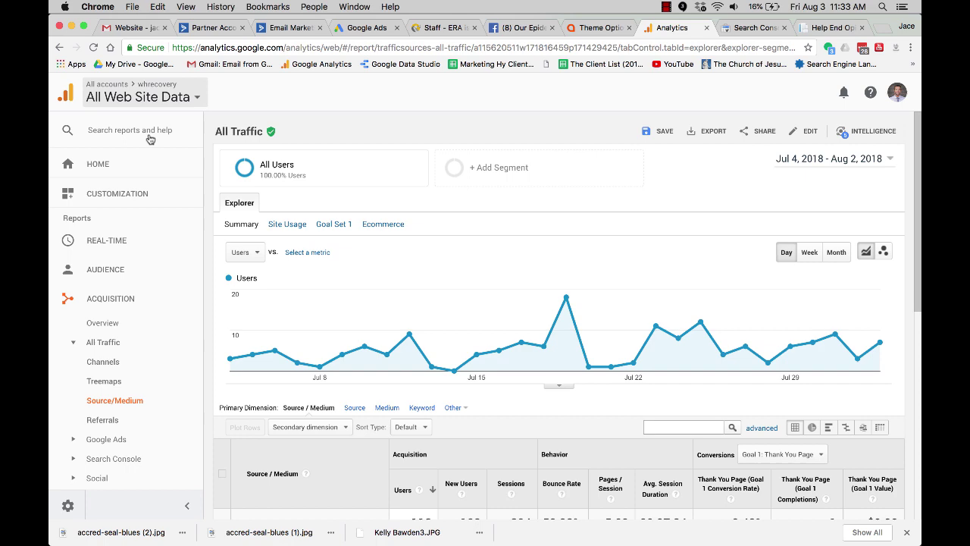
pyautogui.scroll(-2, 102, 456)
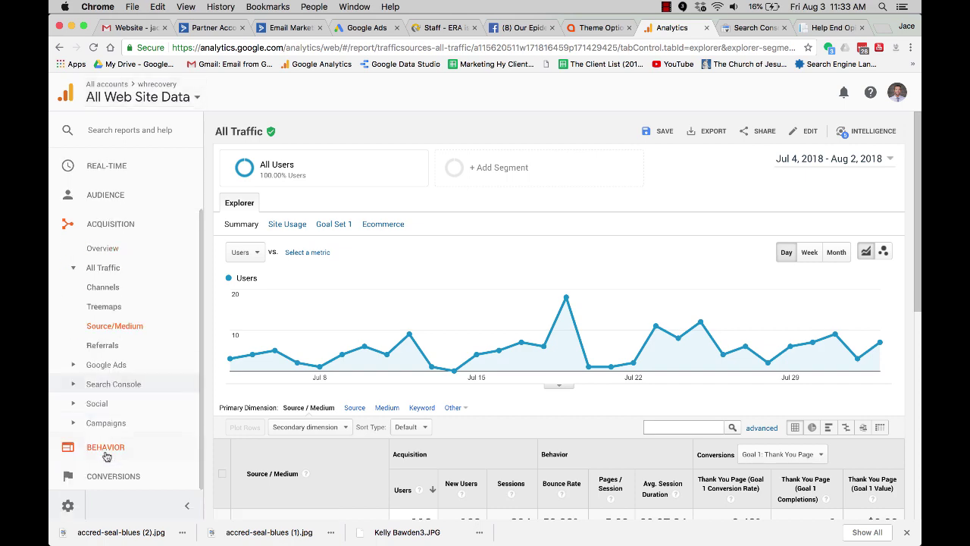
pyautogui.click(68, 504)
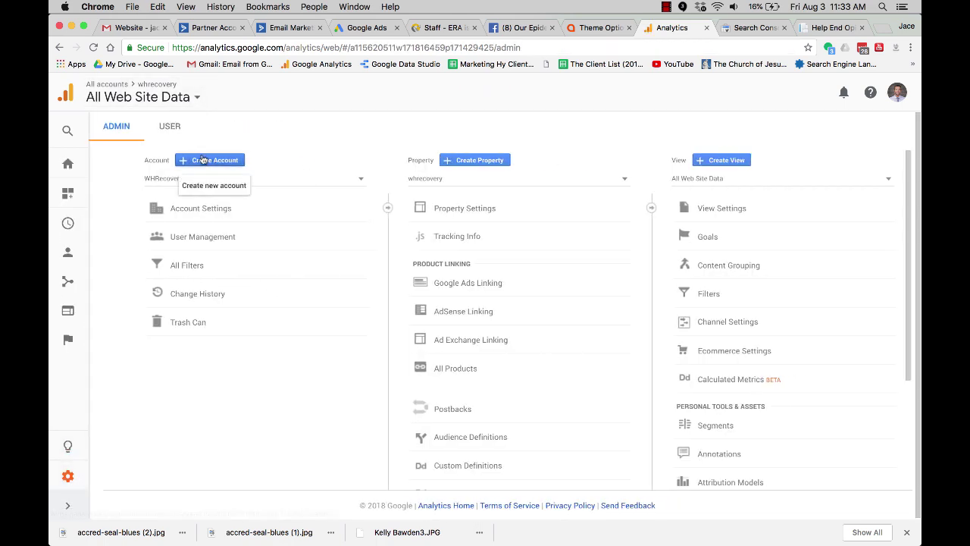
pyautogui.click(203, 159)
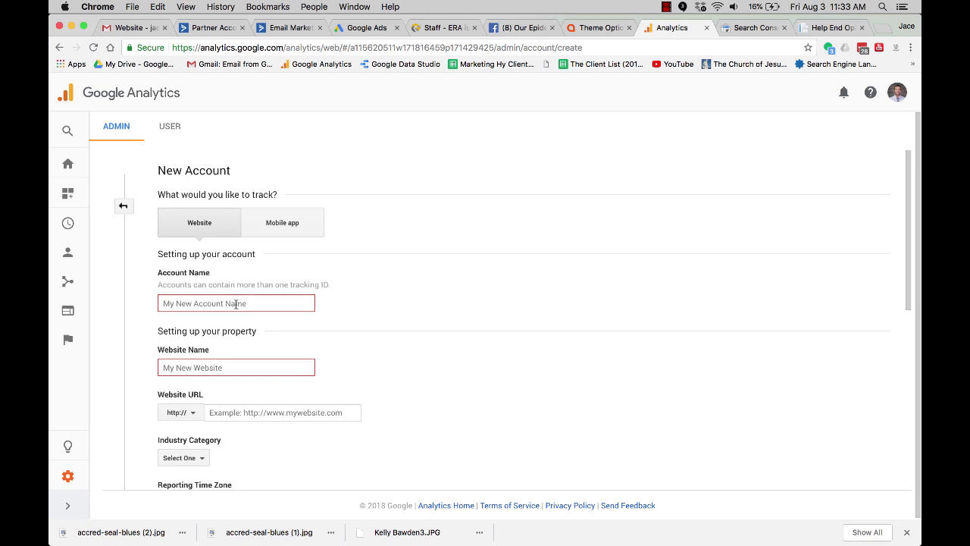
pyautogui.click(235, 304)
pyautogui.write('Our Epidemic')
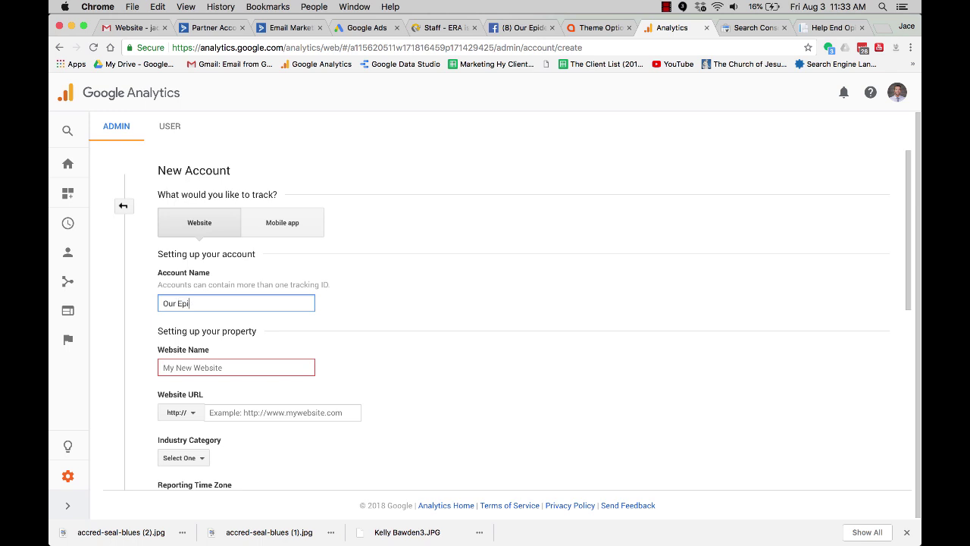
# - Copy the site's address from the WordPress page, and set the new property's website name to Our Epidemic
pyautogui.click(600, 28)
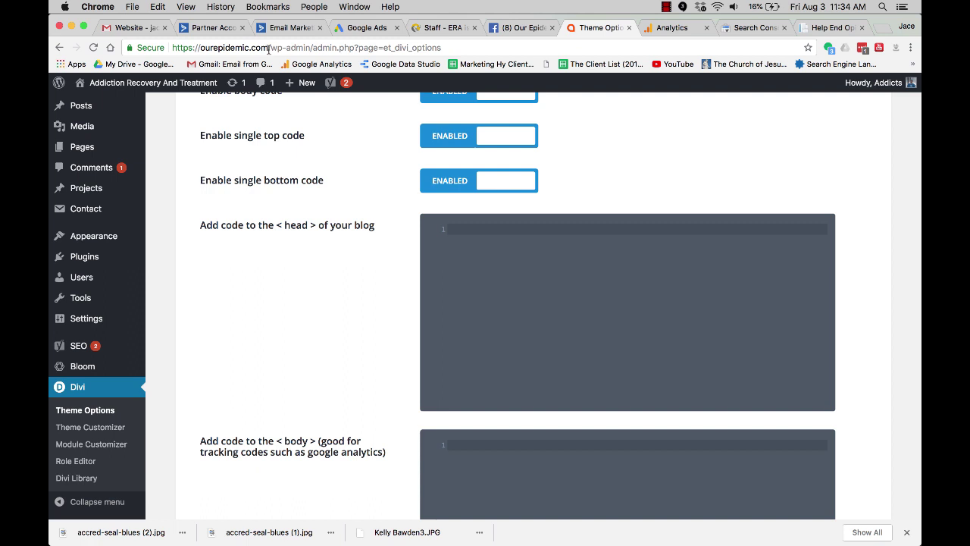
pyautogui.moveTo(266, 49); pyautogui.dragTo(169, 48)
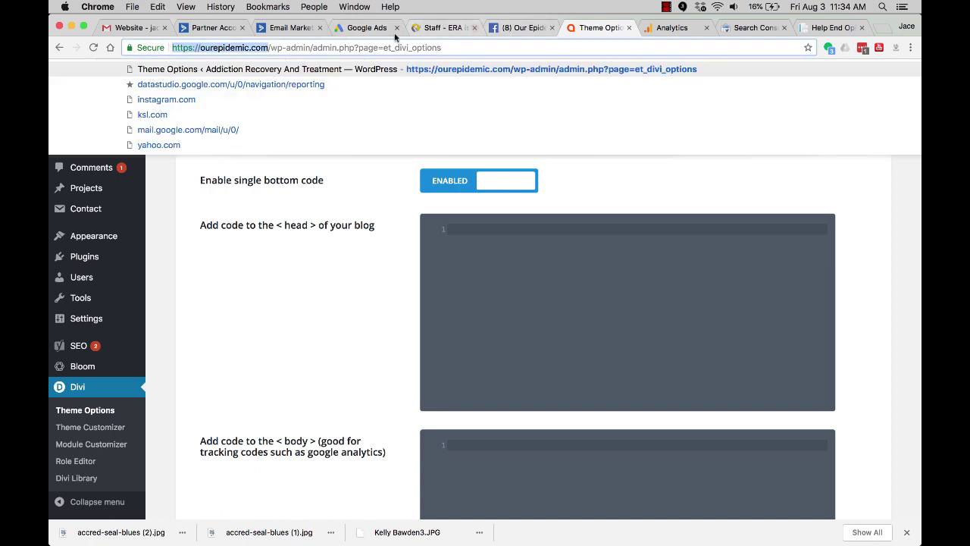
pyautogui.click(679, 29)
pyautogui.click(204, 367)
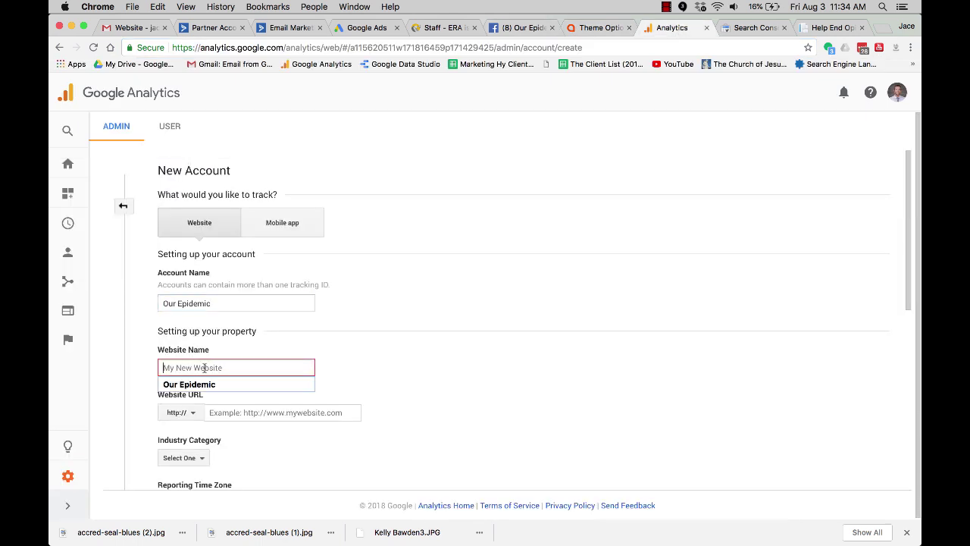
pyautogui.write('Our Epidemic')
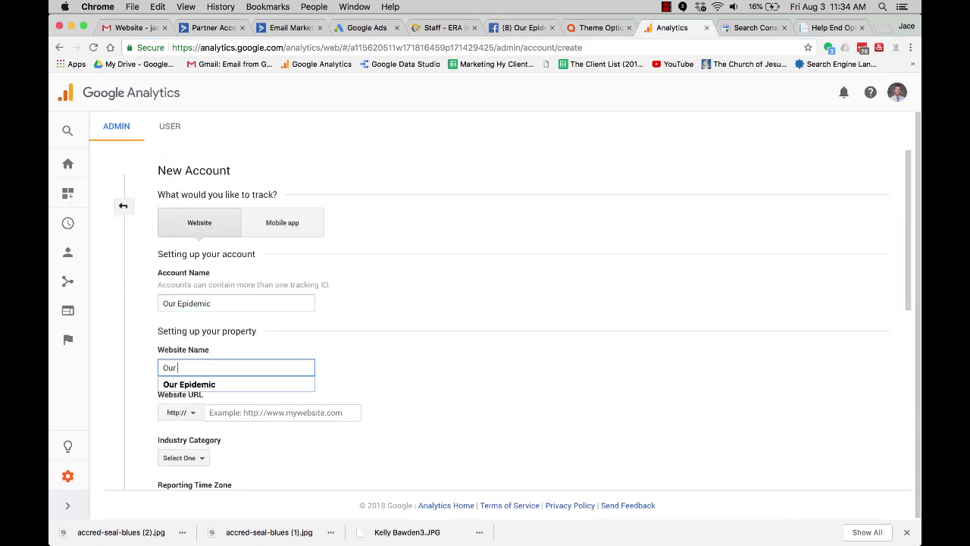
pyautogui.click(285, 410)
pyautogui.press('super+v')
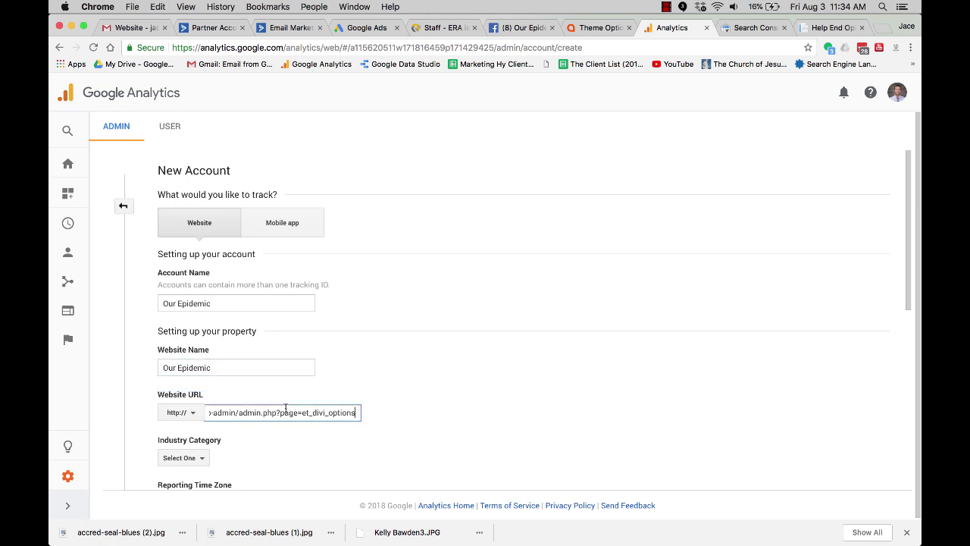
pyautogui.hotkey('alt', 'Left')
pyautogui.hotkey('alt', 'Left')
pyautogui.hotkey('alt', 'Left')
pyautogui.hotkey('alt', 'Left')
pyautogui.hotkey('alt', 'Left')
pyautogui.hotkey('alt', 'Left')
pyautogui.hotkey('alt', 'Left')
pyautogui.hotkey('alt', 'Left')
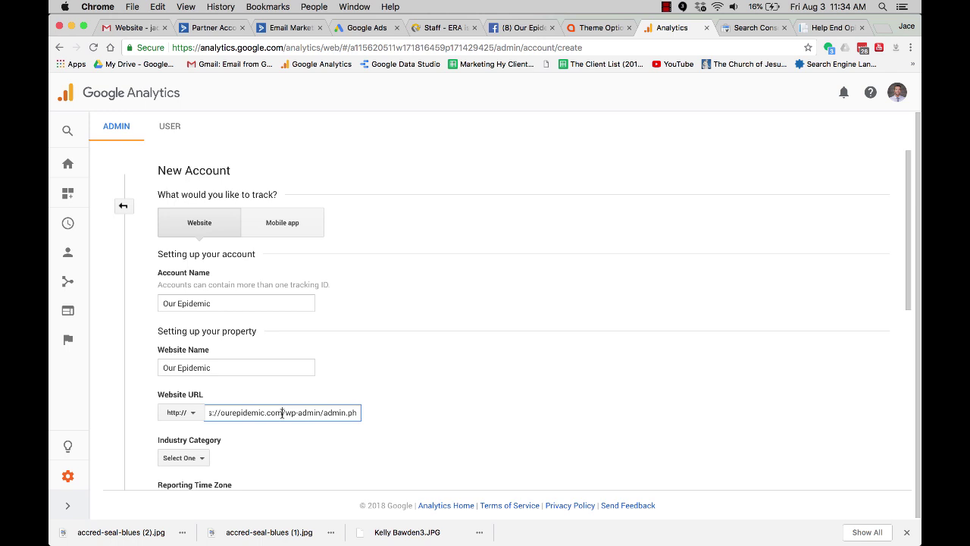
pyautogui.press('super+shift+Right')
pyautogui.press('BackSpace')
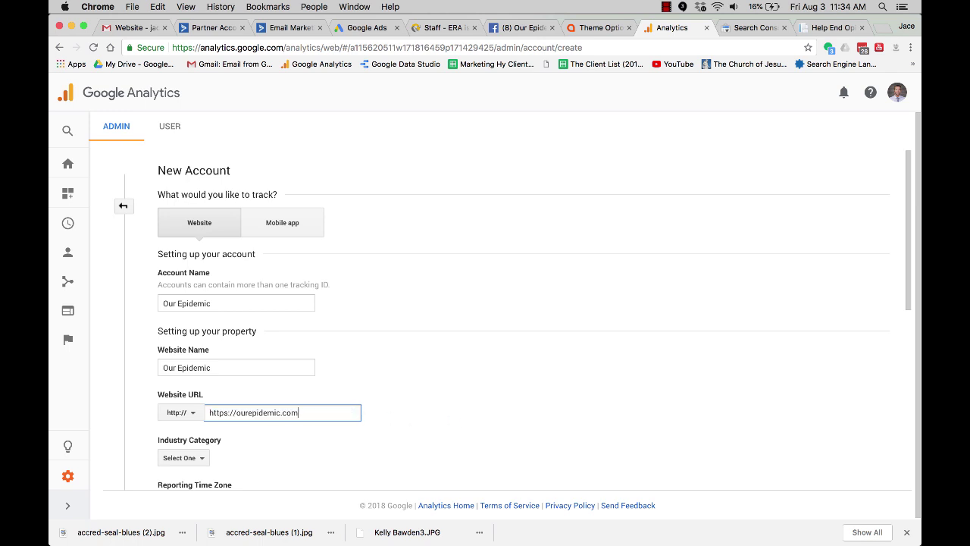
pyautogui.click(196, 413)
pyautogui.click(179, 450)
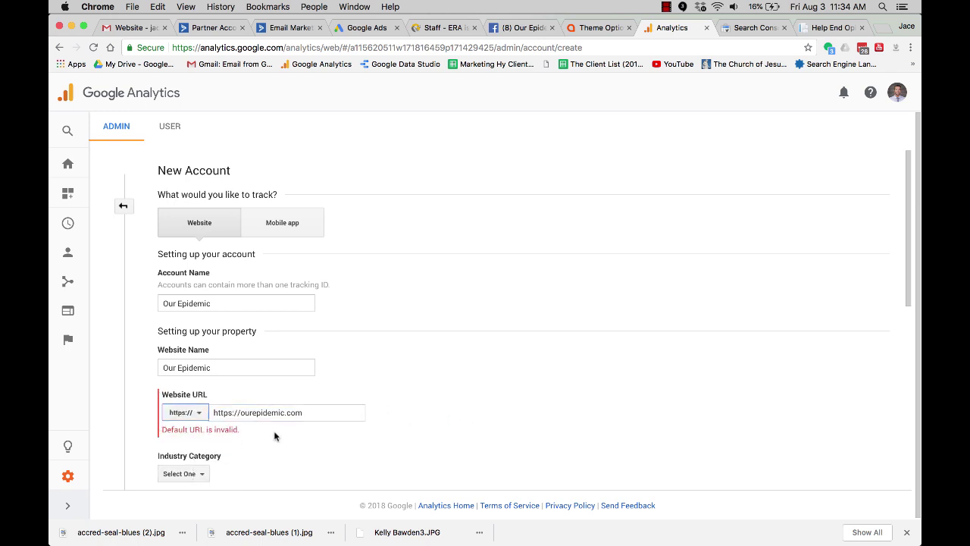
pyautogui.moveTo(242, 413); pyautogui.dragTo(186, 415)
pyautogui.press('BackSpace')
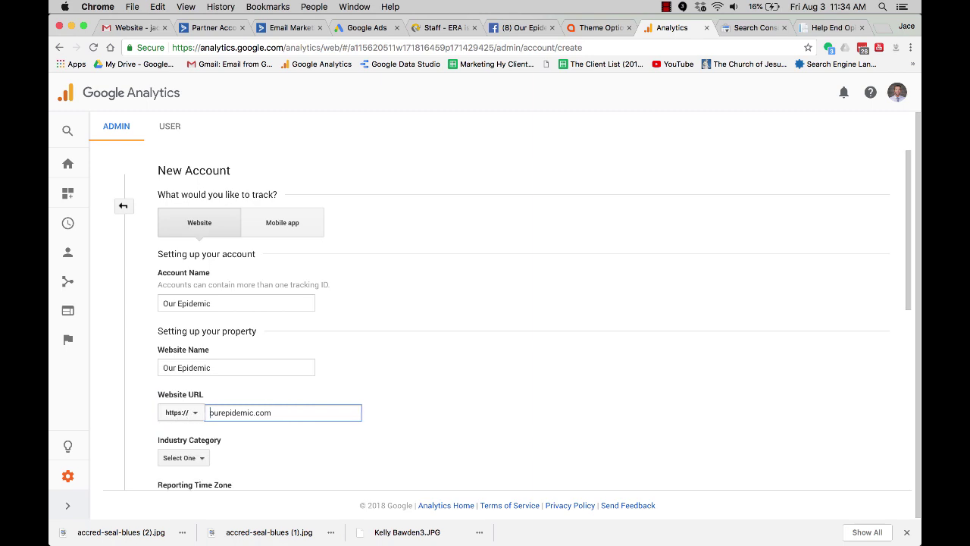
# - Set the property's industry category to Healthcare
pyautogui.scroll(-3, 227, 379)
pyautogui.click(194, 344)
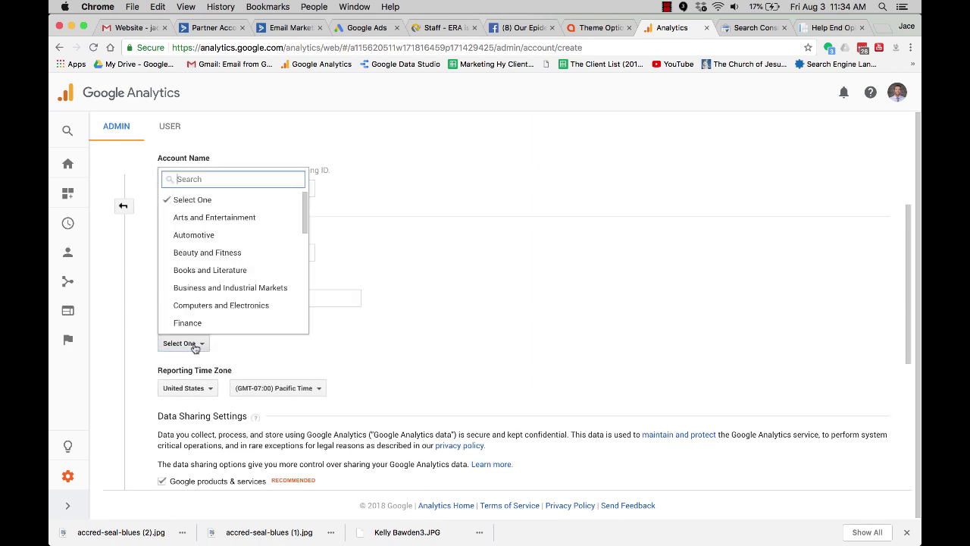
pyautogui.scroll(-2, 217, 284)
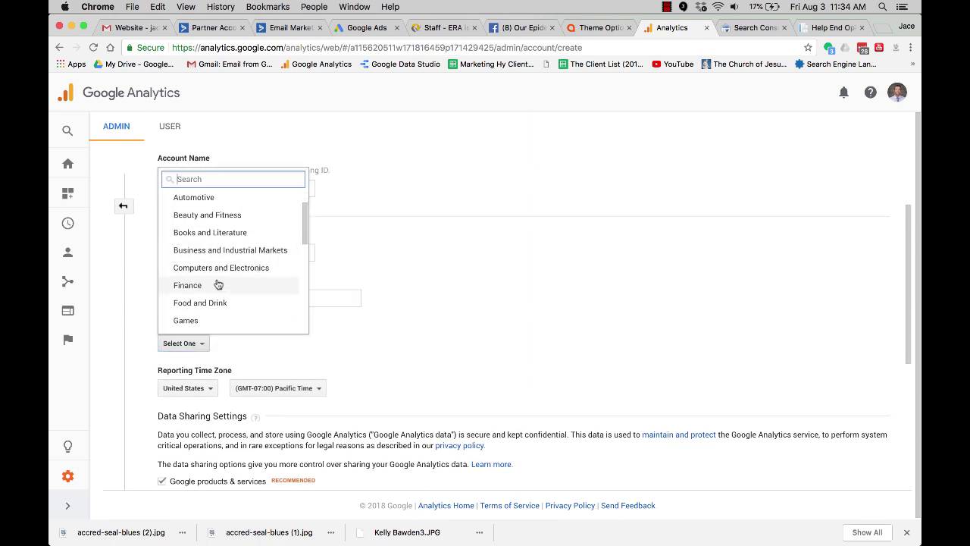
pyautogui.scroll(-3, 218, 284)
pyautogui.click(218, 241)
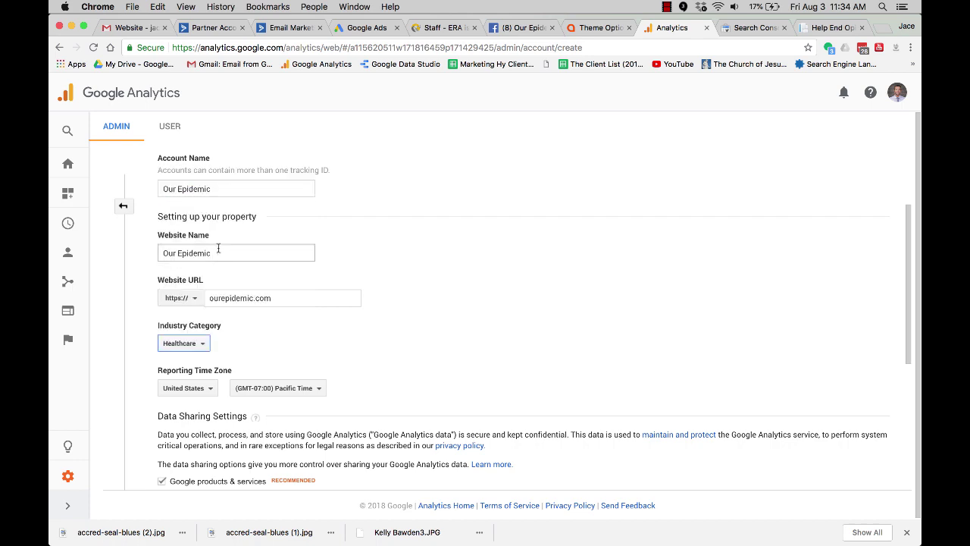
# - Request the tracking ID with all data sharing options kept, accepting the Data Processing Terms and the Measurement Controller-Controller Data Protection Terms
pyautogui.scroll(-7, 306, 300)
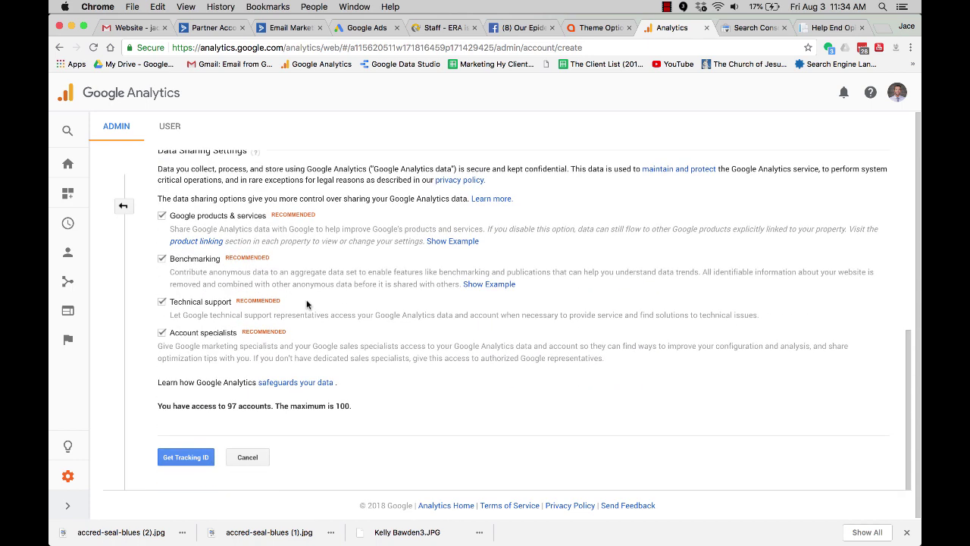
pyautogui.click(187, 458)
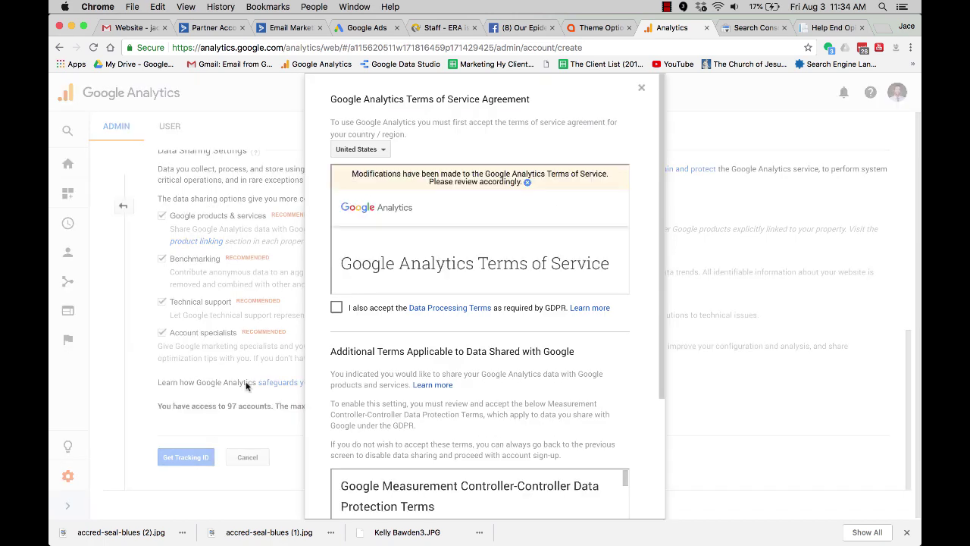
pyautogui.click(337, 309)
pyautogui.scroll(-3, 341, 310)
pyautogui.click(336, 452)
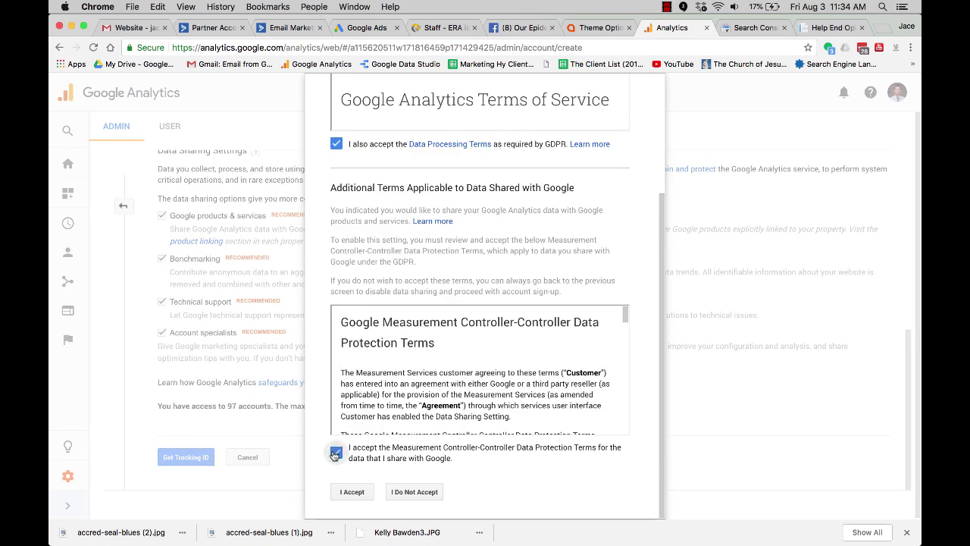
pyautogui.click(351, 491)
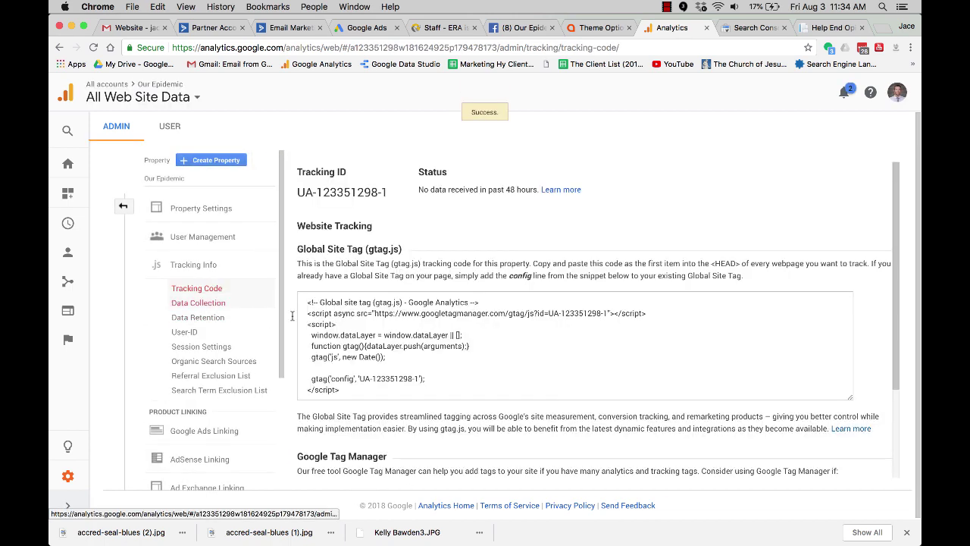
# - Select and copy the complete Global Site Tag (gtag.js) tracking code of the new property
pyautogui.click(387, 342)
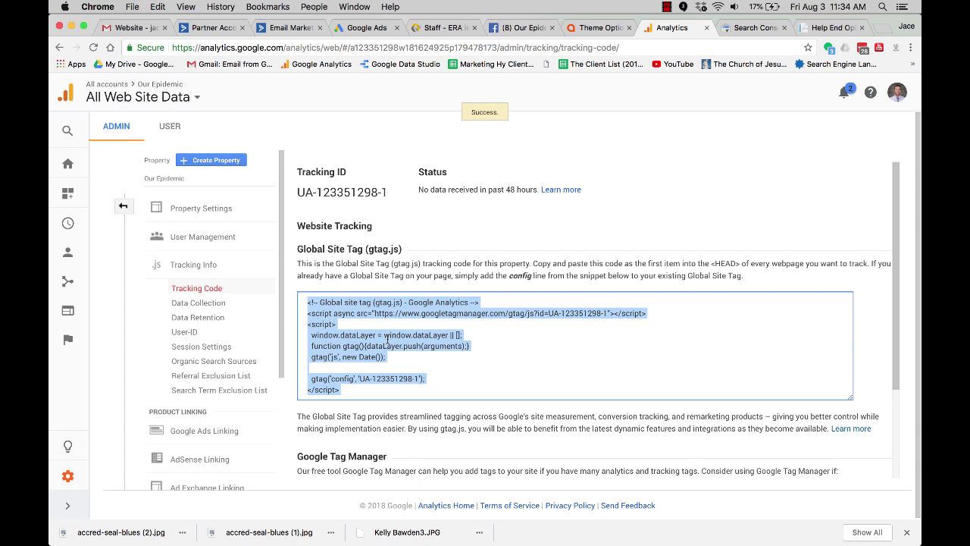
pyautogui.scroll(-5, 387, 341)
pyautogui.scroll(5, 387, 342)
pyautogui.scroll(-1, 387, 342)
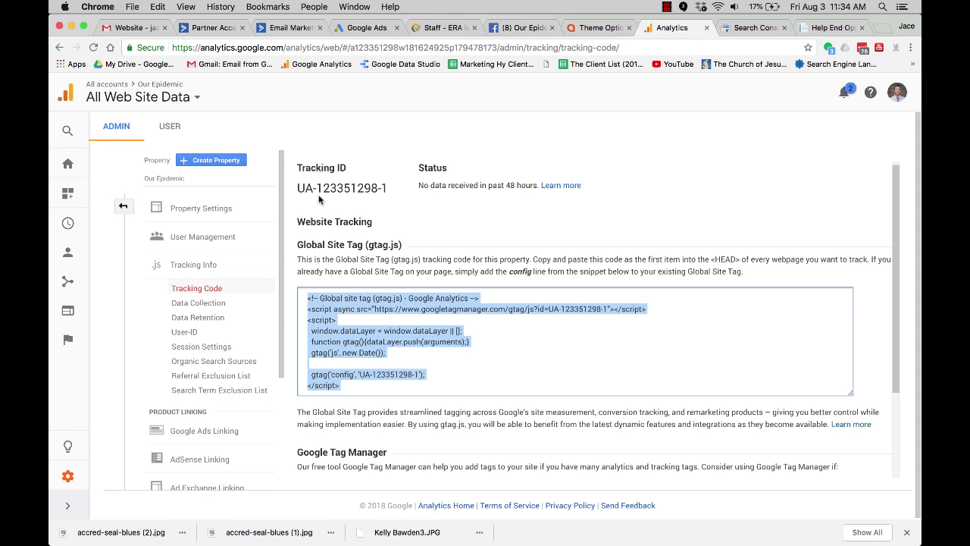
# - Turn on Remarketing and Advertising Reporting Features for data collection and save, and save the data retention settings at 26 months
pyautogui.click(196, 302)
pyautogui.click(310, 361)
pyautogui.click(312, 442)
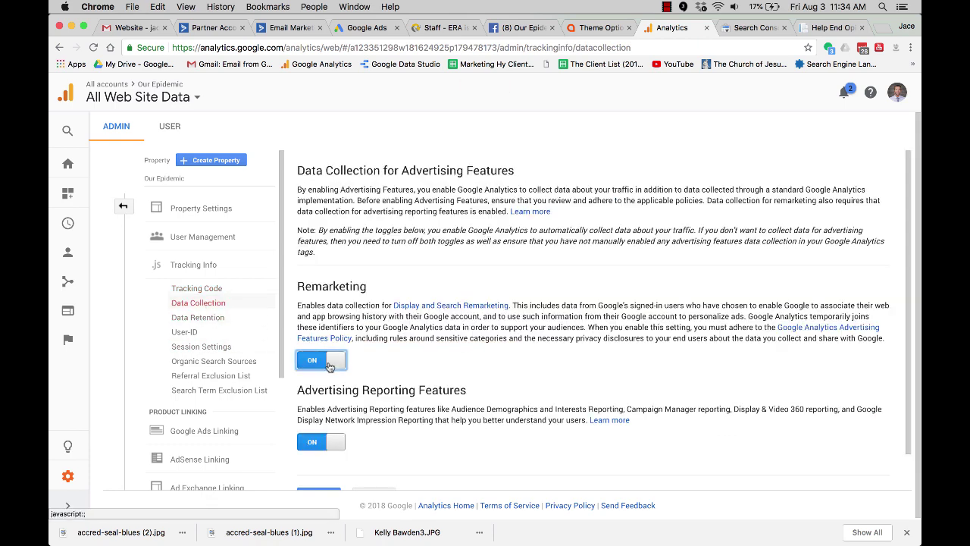
pyautogui.scroll(-1, 325, 452)
pyautogui.click(319, 456)
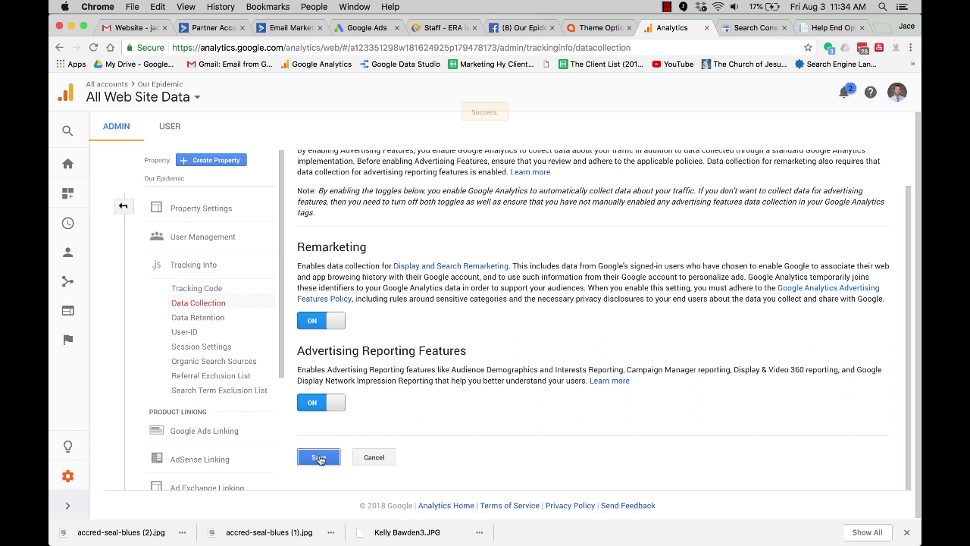
pyautogui.click(196, 318)
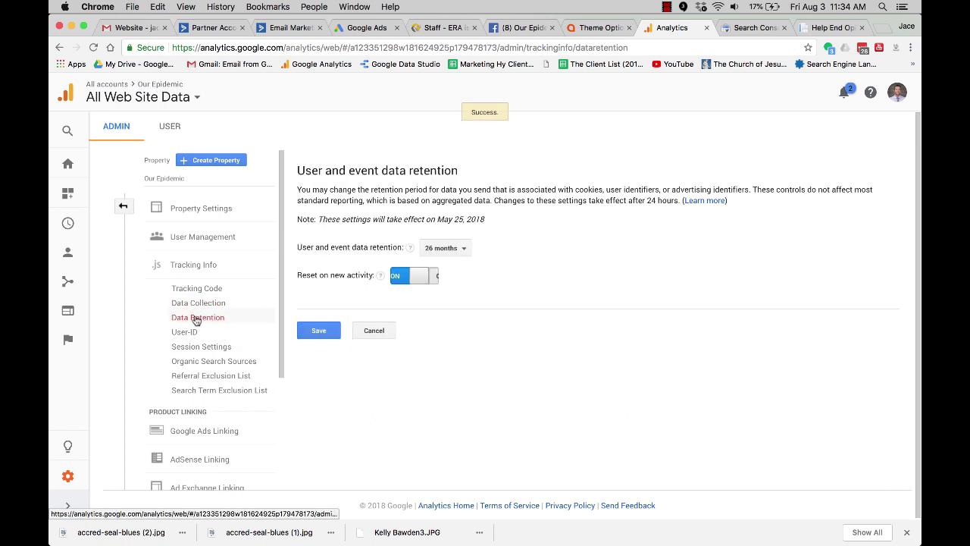
pyautogui.click(318, 331)
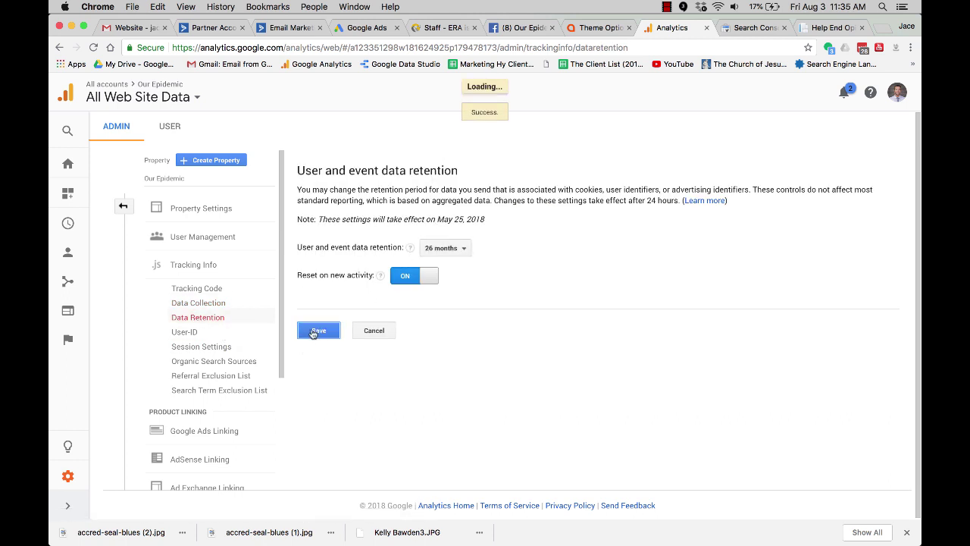
# - Paste the Global Site Tag code into the blog's head code field in the Divi Theme Options and save the changes
pyautogui.click(598, 27)
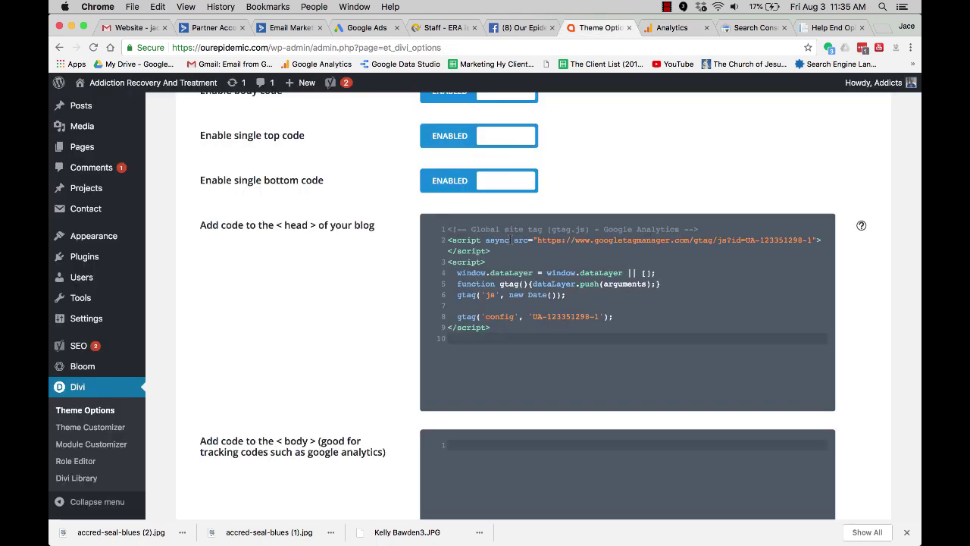
pyautogui.scroll(-10, 377, 347)
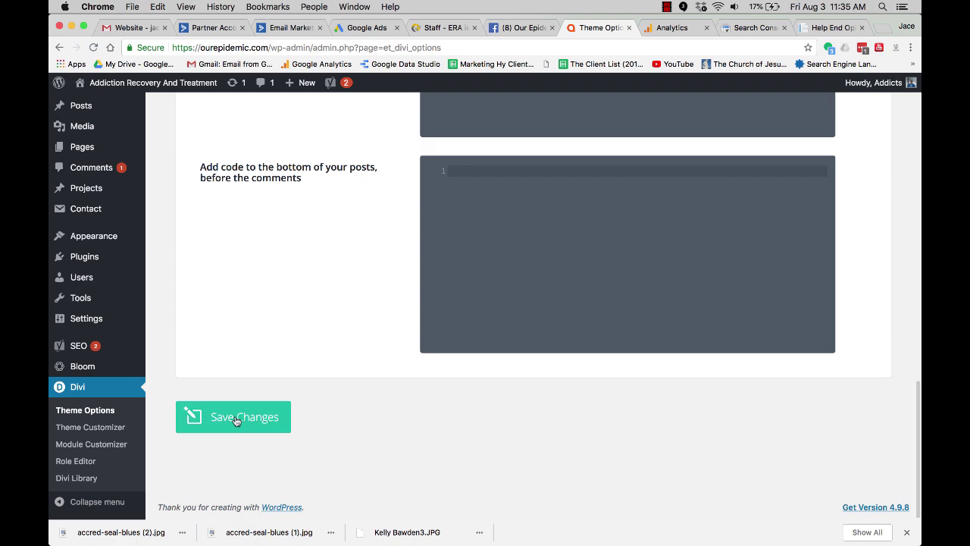
pyautogui.click(235, 421)
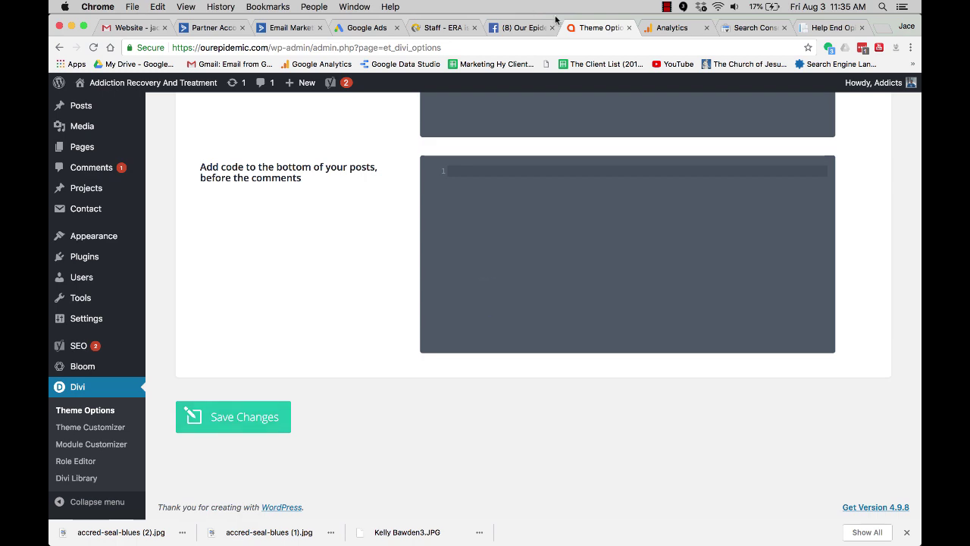
pyautogui.scroll(10, 381, 249)
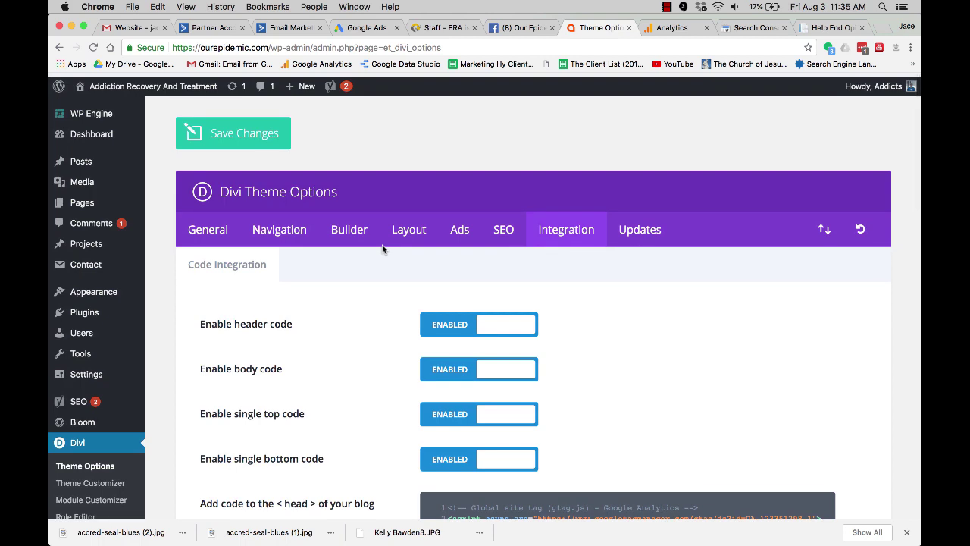
pyautogui.click(667, 29)
pyautogui.click(744, 26)
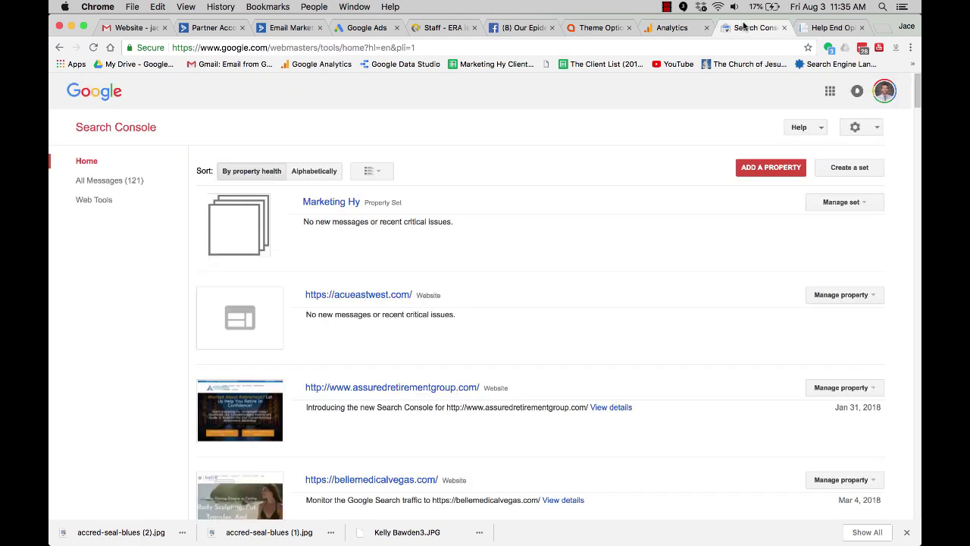
pyautogui.click(763, 168)
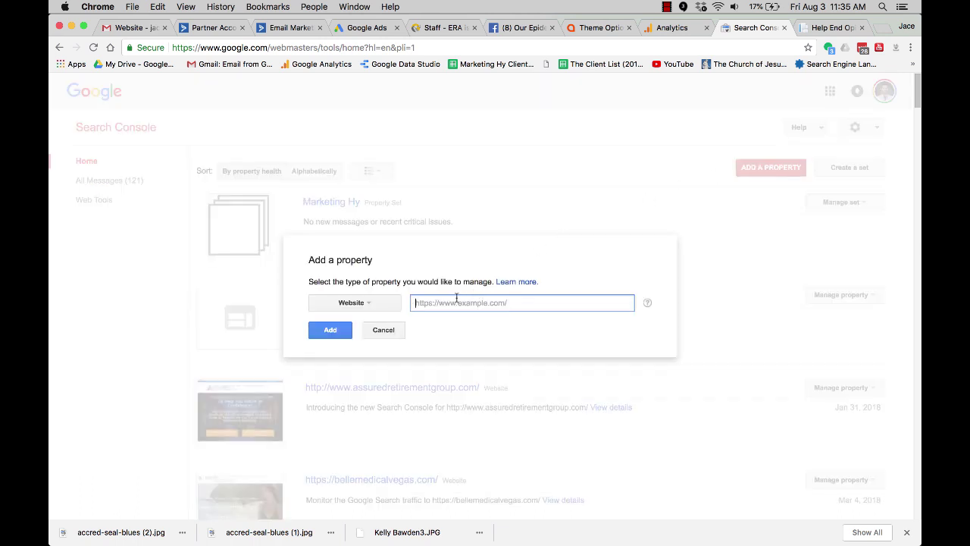
pyautogui.press('super+v')
pyautogui.press('super+z')
pyautogui.write('htt')
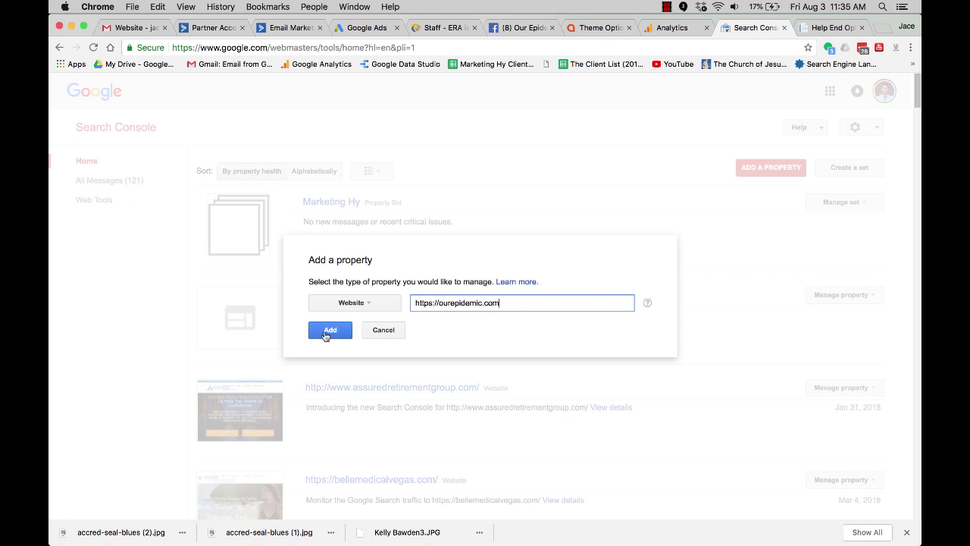
pyautogui.click(325, 334)
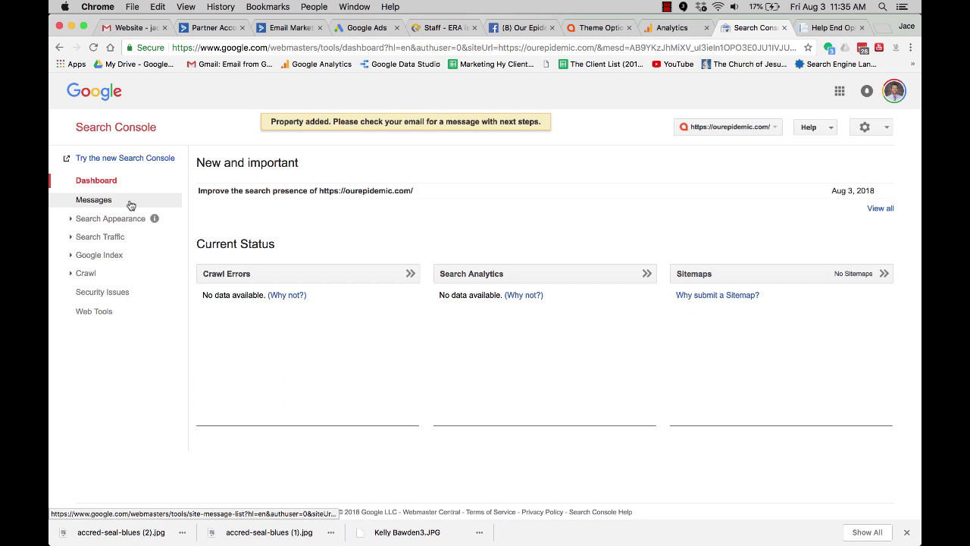
# - Fetch the ourepidemic.com homepage as Google with the Desktop Googlebot type, without rendering
pyautogui.click(70, 256)
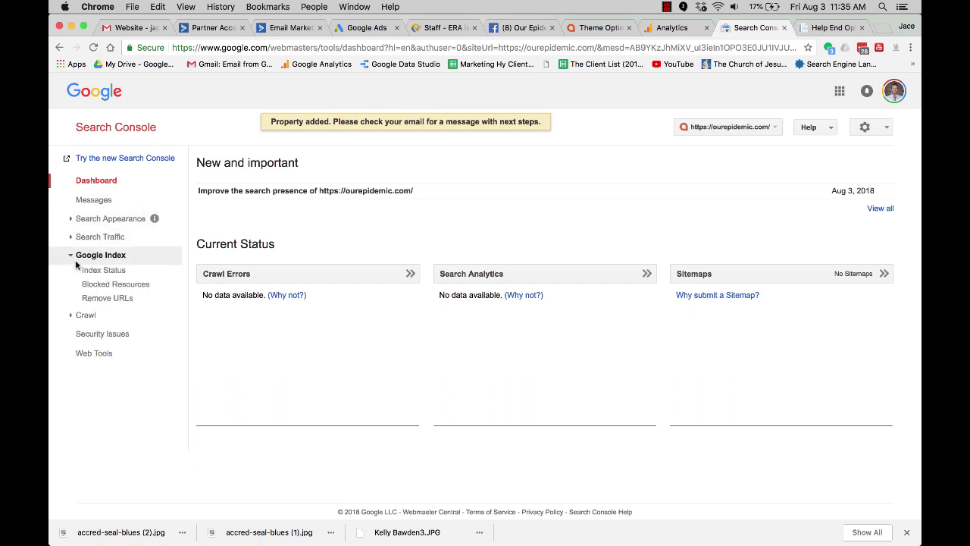
pyautogui.click(85, 272)
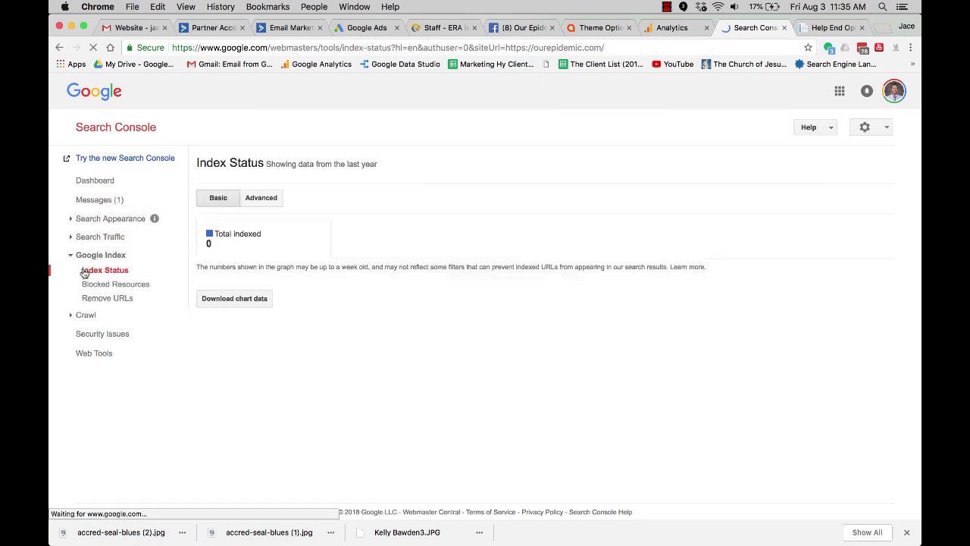
pyautogui.click(81, 317)
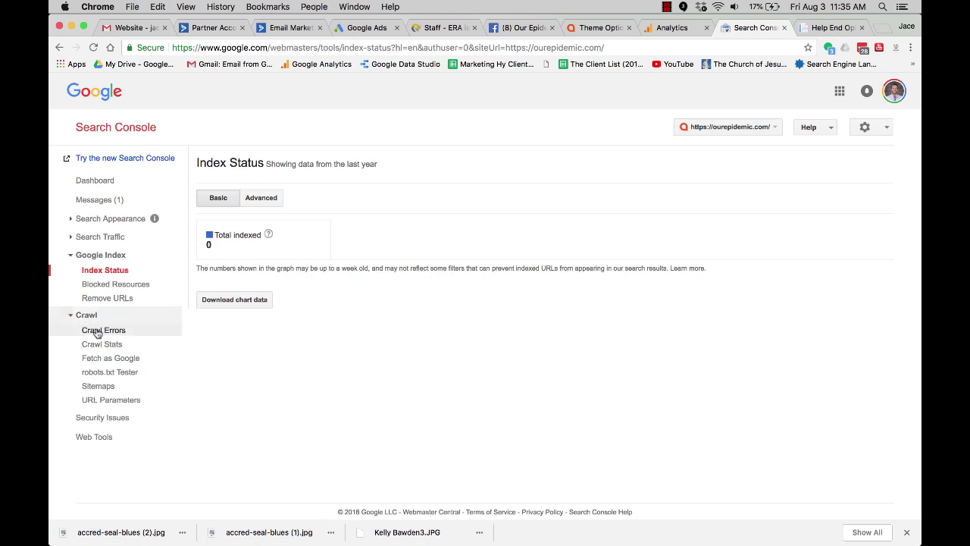
pyautogui.click(106, 363)
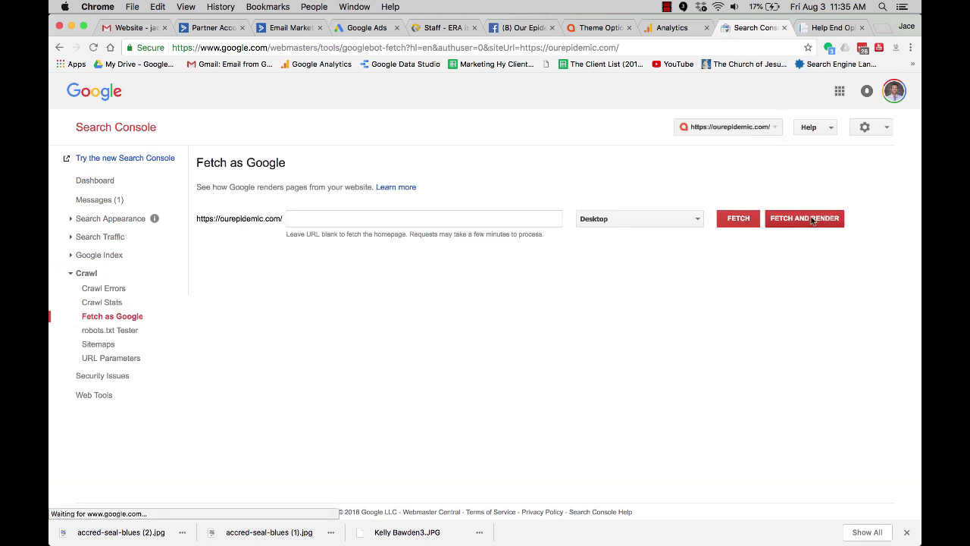
pyautogui.click(739, 219)
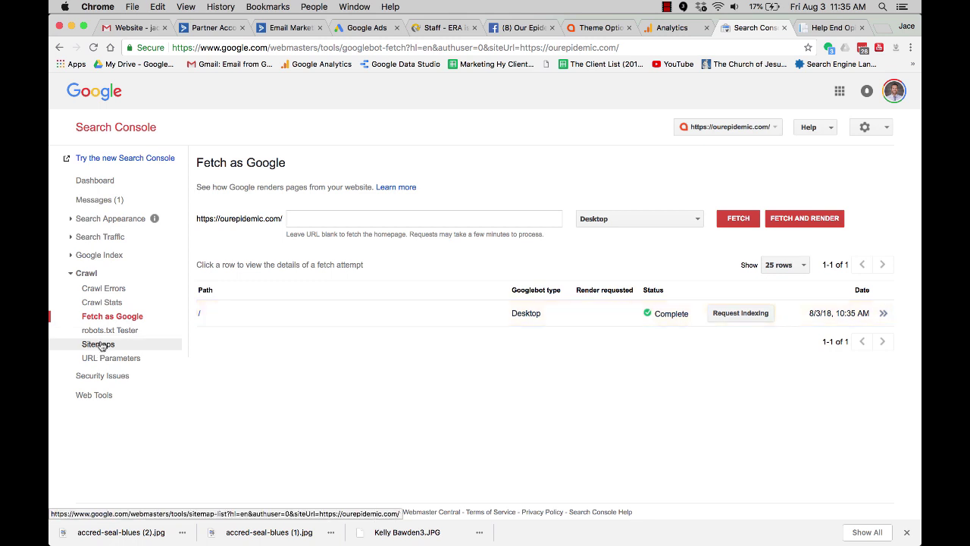
# - Request indexing of the fetched homepage, completing the reCAPTCHA and choosing to crawl only this URL
pyautogui.click(741, 317)
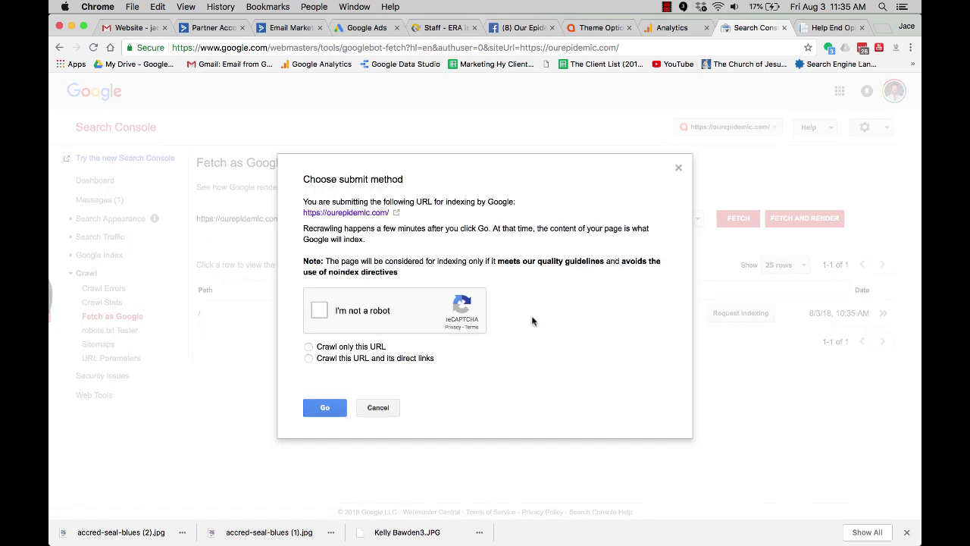
pyautogui.click(319, 311)
pyautogui.click(309, 346)
pyautogui.click(318, 408)
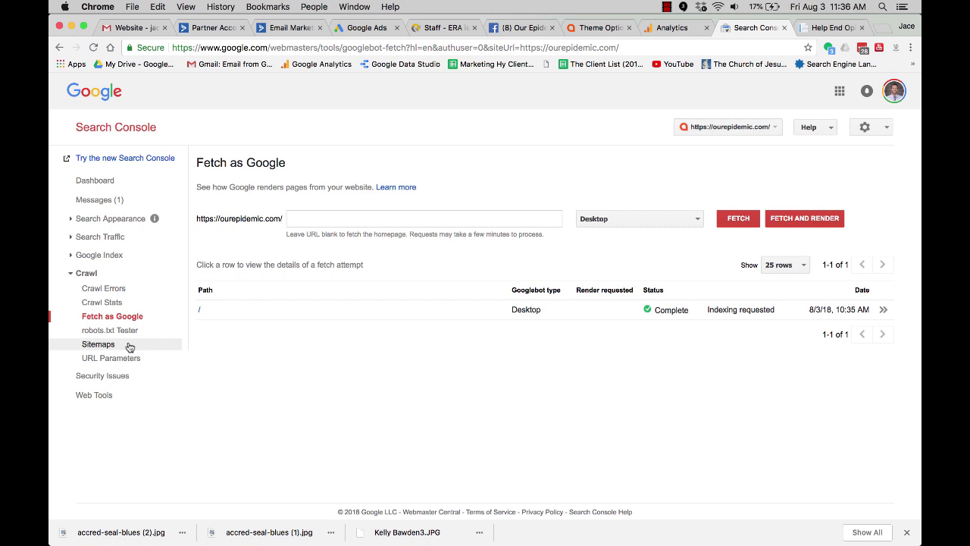
# - Open the form for adding a sitemap to the property and enter index as the path
pyautogui.click(99, 345)
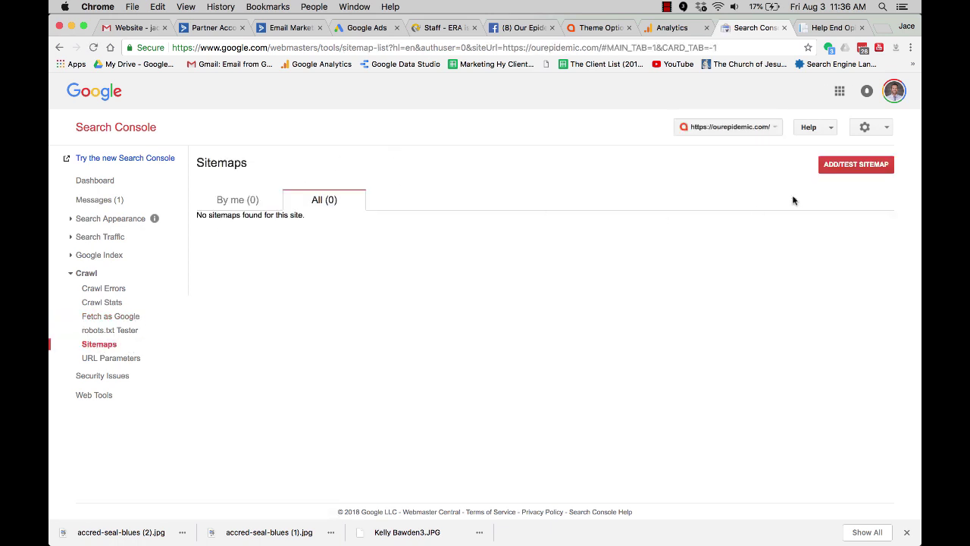
pyautogui.click(862, 171)
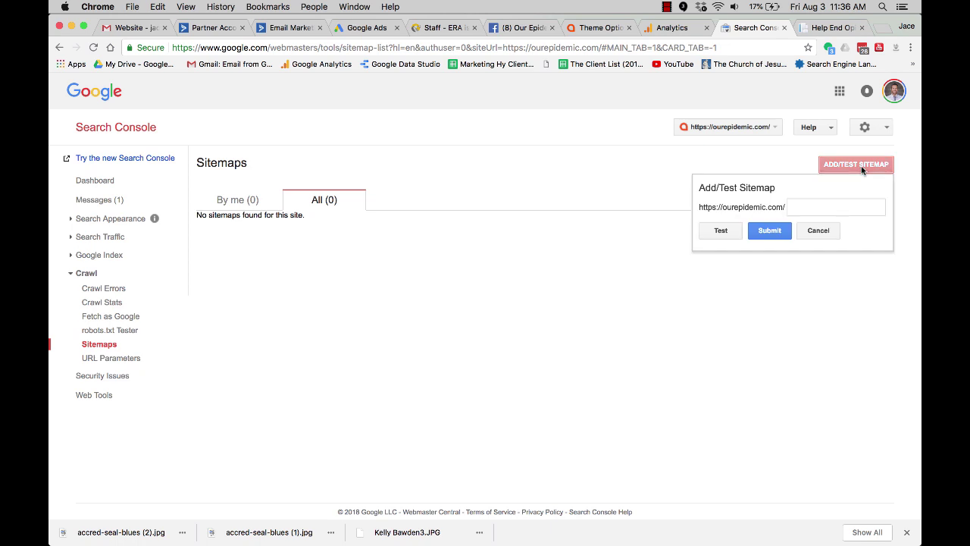
pyautogui.click(802, 207)
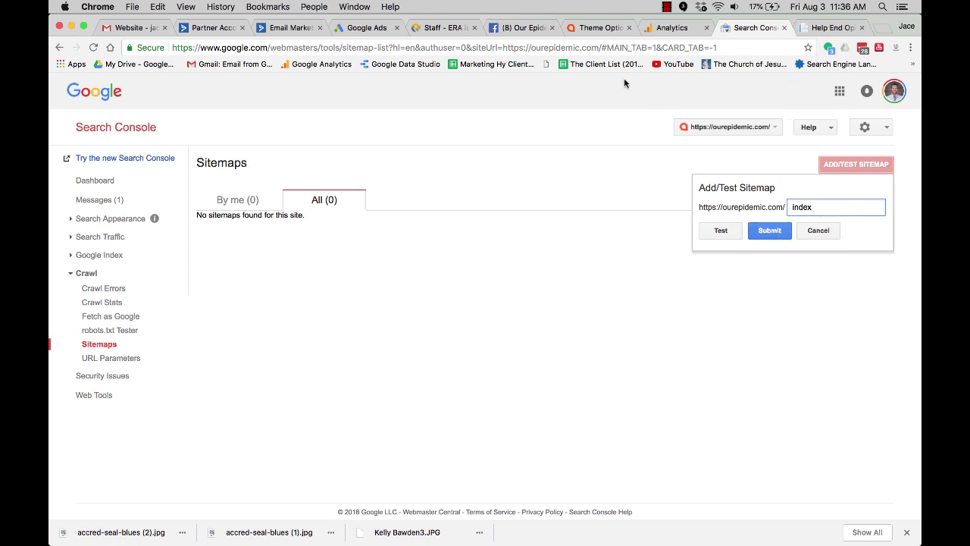
# - Switch to the WordPress admin and look through Yoast SEO's general, webmaster tools and social settings for the sitemap
pyautogui.click(596, 28)
pyautogui.scroll(-3, 125, 377)
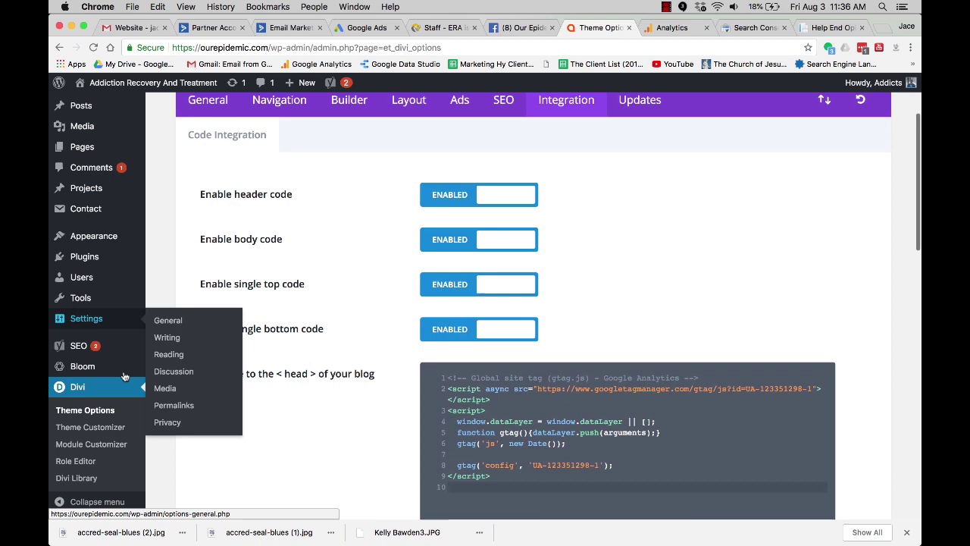
pyautogui.scroll(-1, 125, 376)
pyautogui.moveTo(92, 350)
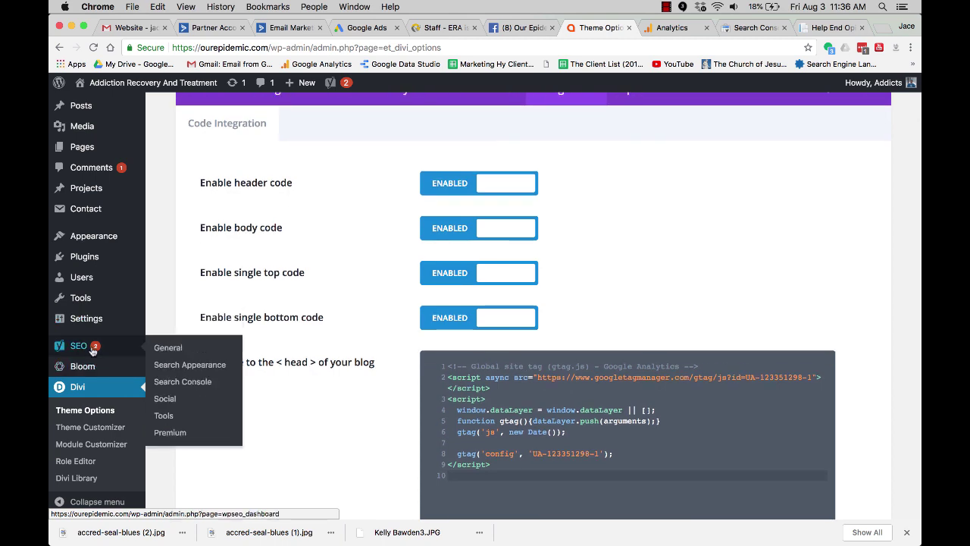
pyautogui.click(170, 348)
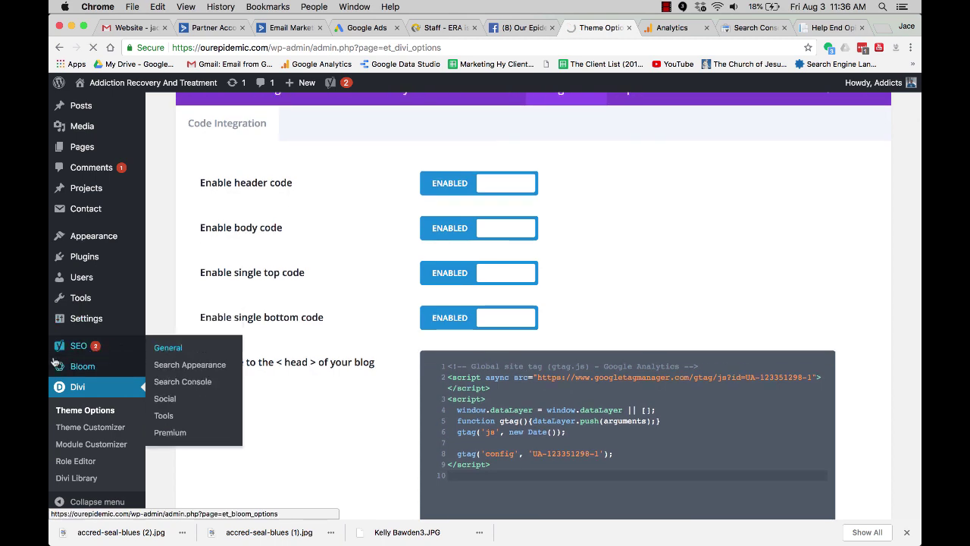
pyautogui.press('super+l')
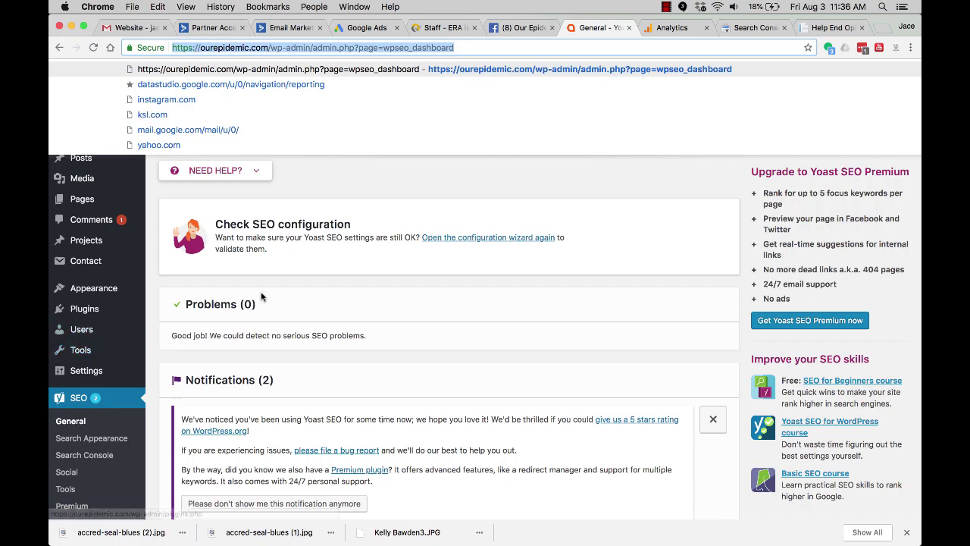
pyautogui.scroll(-10, 261, 291)
pyautogui.scroll(10, 260, 291)
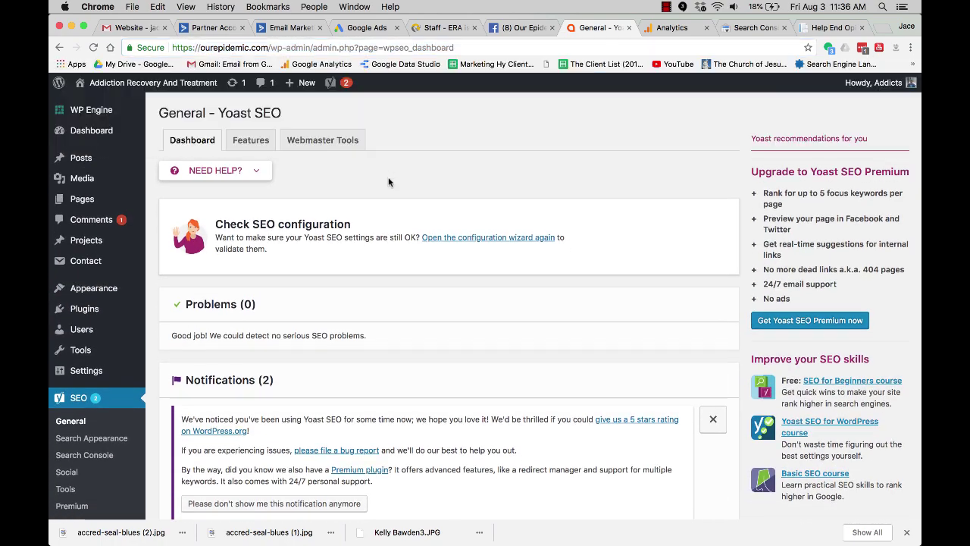
pyautogui.click(317, 144)
pyautogui.scroll(-4, 317, 143)
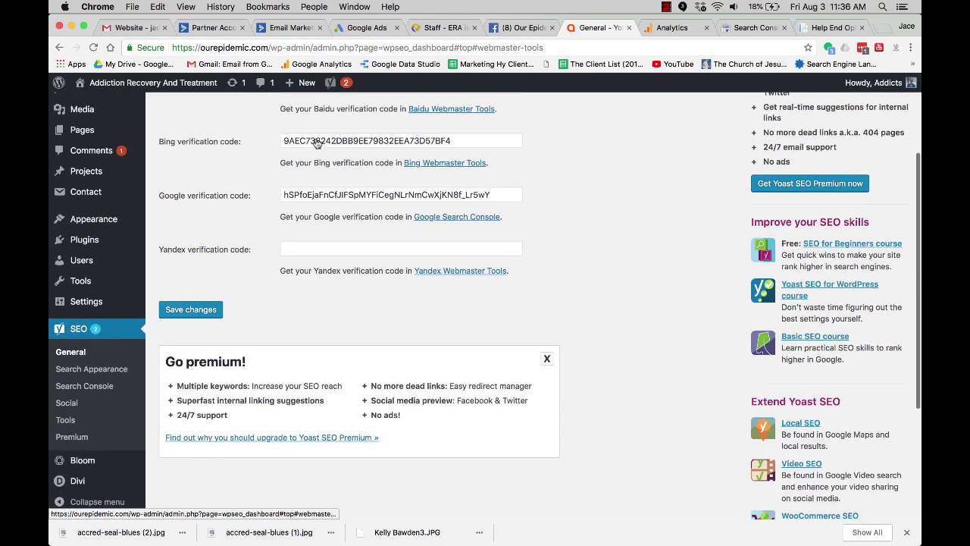
pyautogui.click(66, 335)
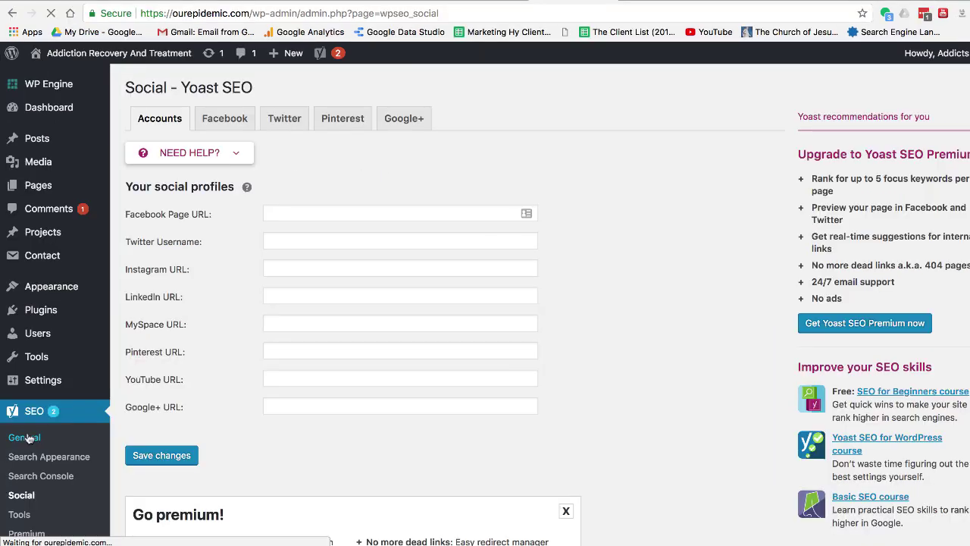
# - Open the XML sitemap through the XML sitemaps help in Yoast SEO's features and copy sitemap_index.xml from its address
pyautogui.click(27, 438)
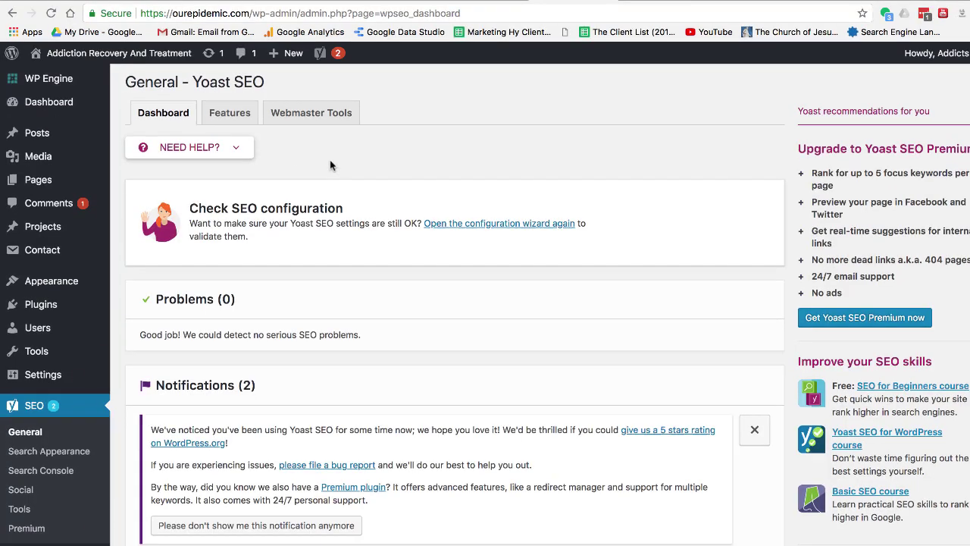
pyautogui.scroll(-1, 332, 162)
pyautogui.click(228, 77)
pyautogui.scroll(-3, 313, 241)
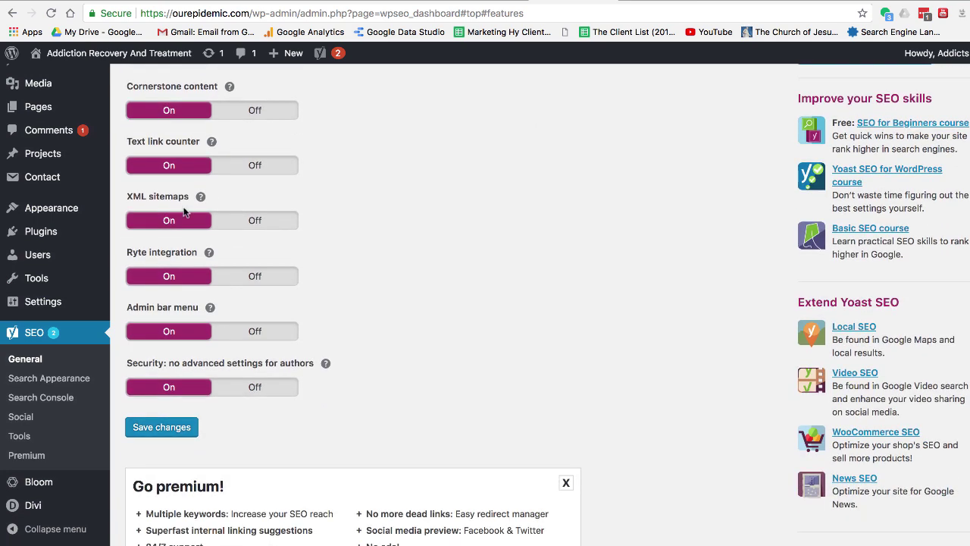
pyautogui.click(172, 220)
pyautogui.click(200, 196)
pyautogui.scroll(4, 208, 255)
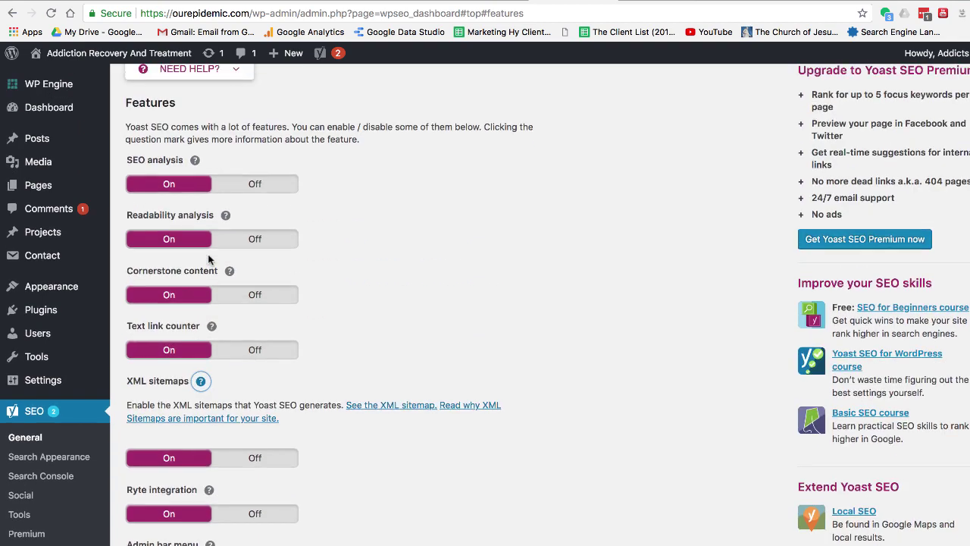
pyautogui.scroll(-3, 210, 223)
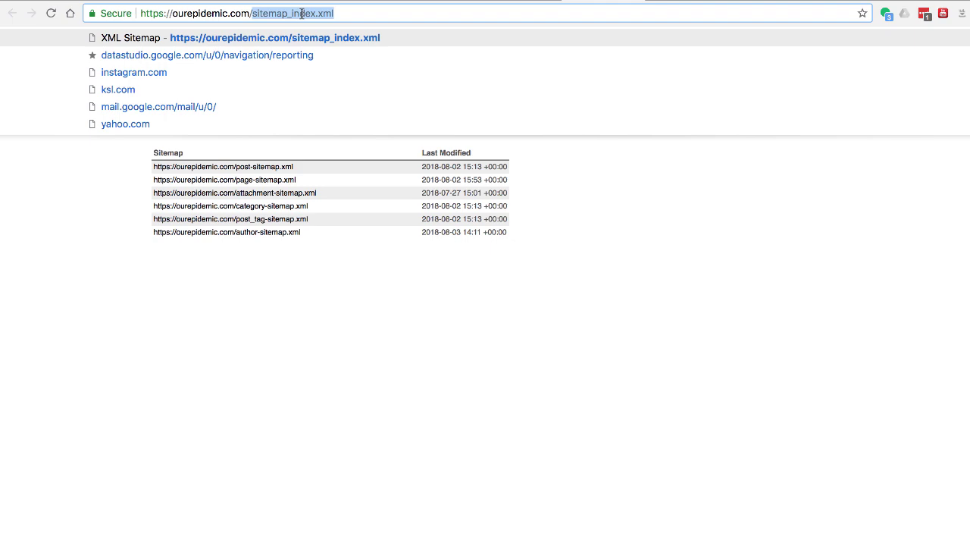
# - Return to Search Console, replace the sitemap path with sitemap_index.xml, submit it and refresh the Sitemaps page
pyautogui.click(752, 2)
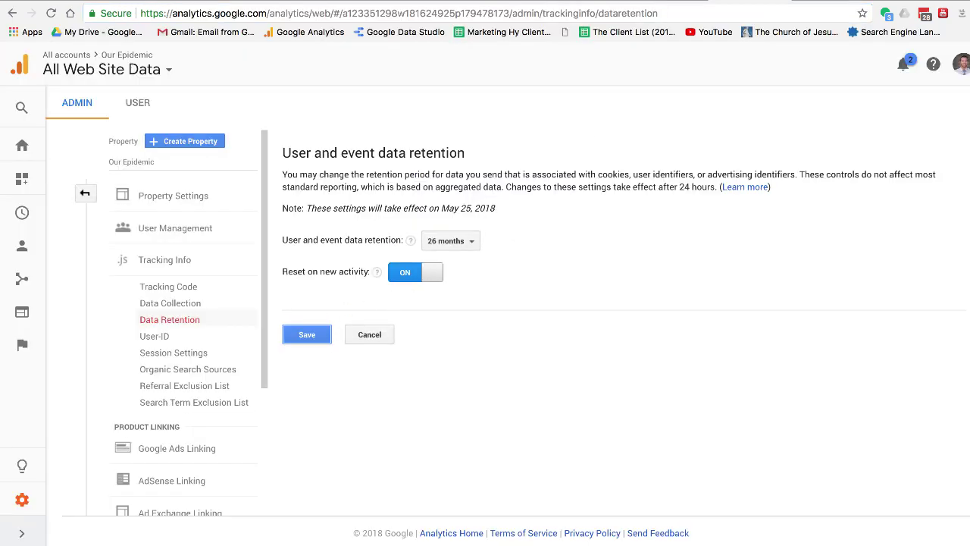
pyautogui.click(828, 2)
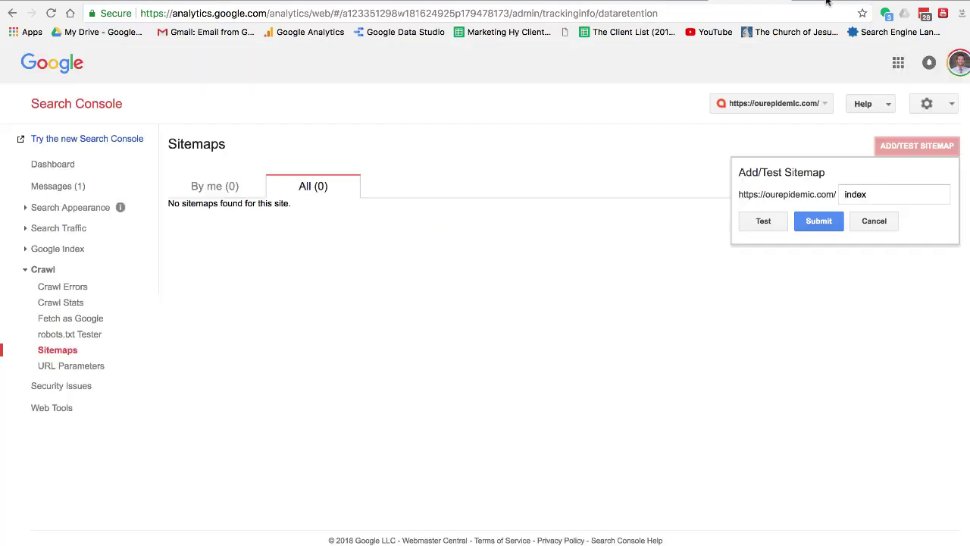
pyautogui.doubleClick(873, 194)
pyautogui.write('sitemap_index.xml')
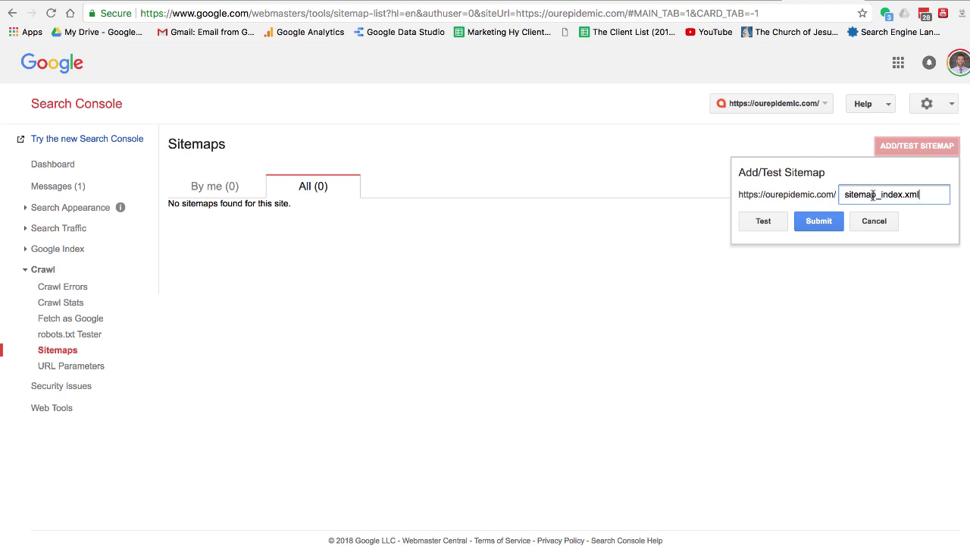
pyautogui.click(819, 220)
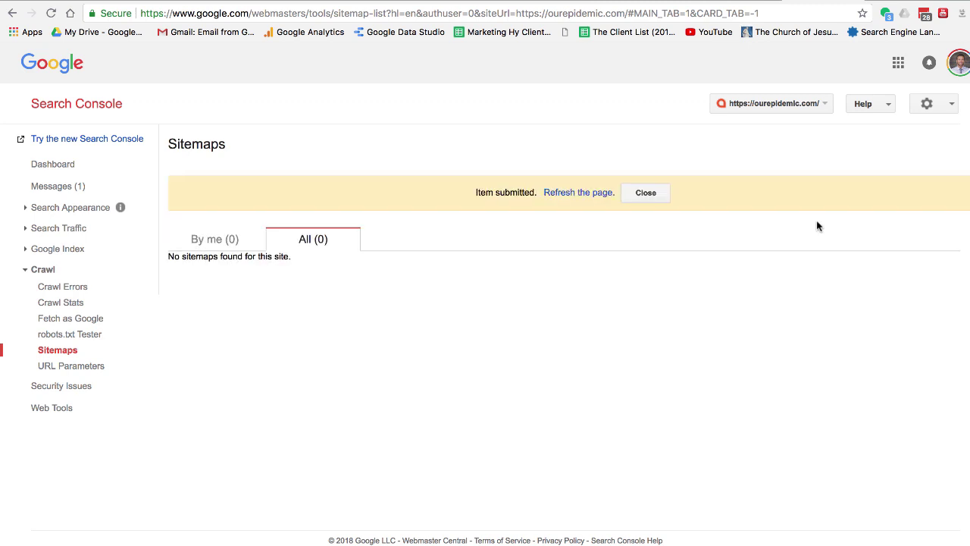
pyautogui.click(566, 192)
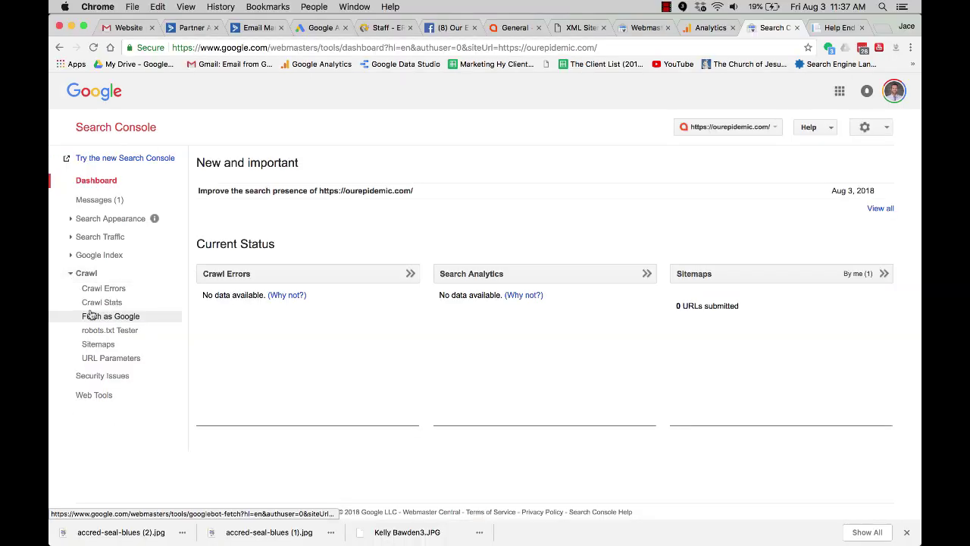
# - Look through the reports offered under Google Index, Search Traffic and Search Appearance
pyautogui.click(69, 257)
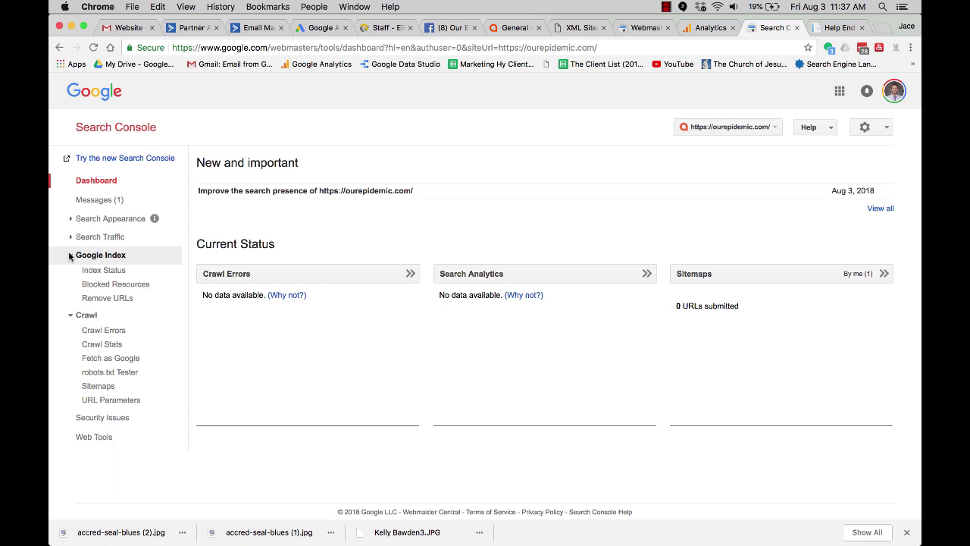
pyautogui.click(70, 238)
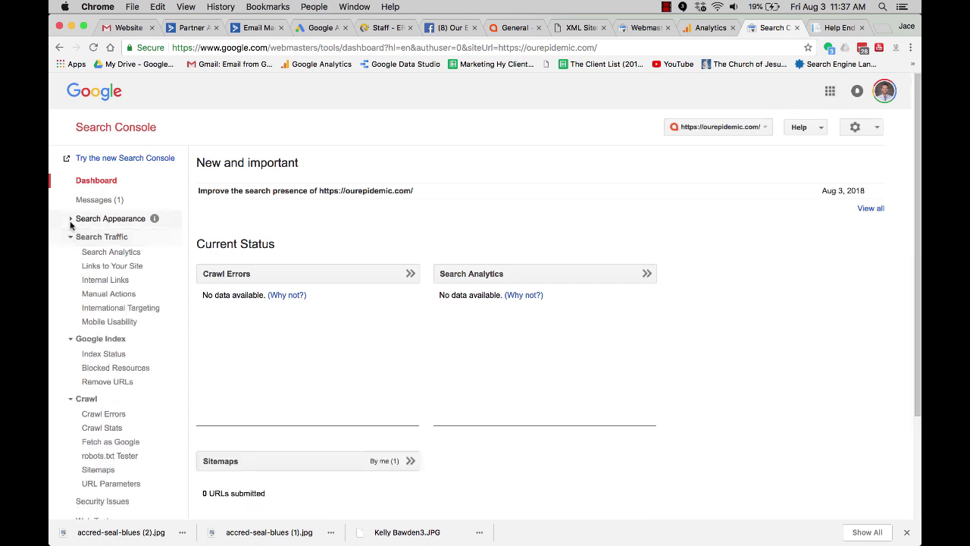
pyautogui.click(72, 220)
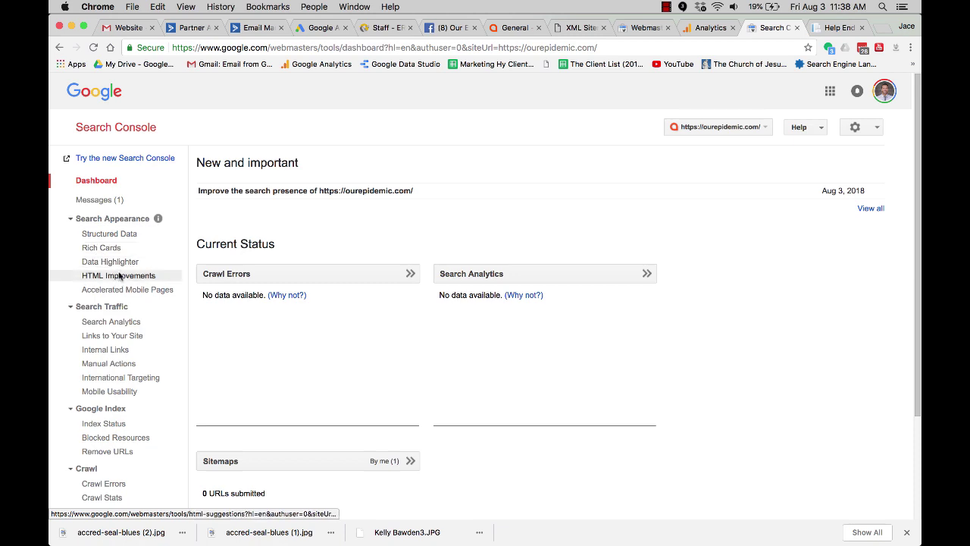
# - Open the message about improving the site's search presence and follow its option for choosing a target country
pyautogui.click(108, 200)
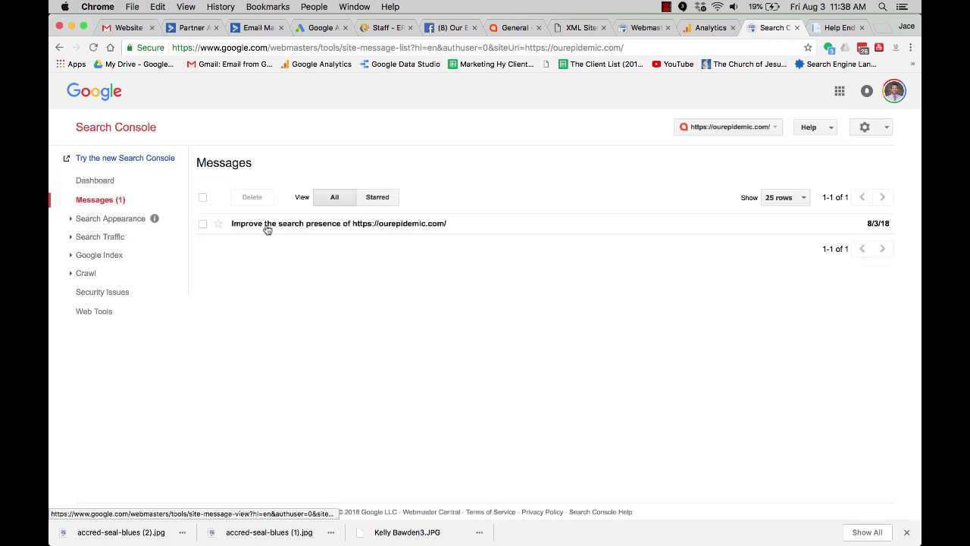
pyautogui.click(266, 224)
pyautogui.scroll(-2, 445, 283)
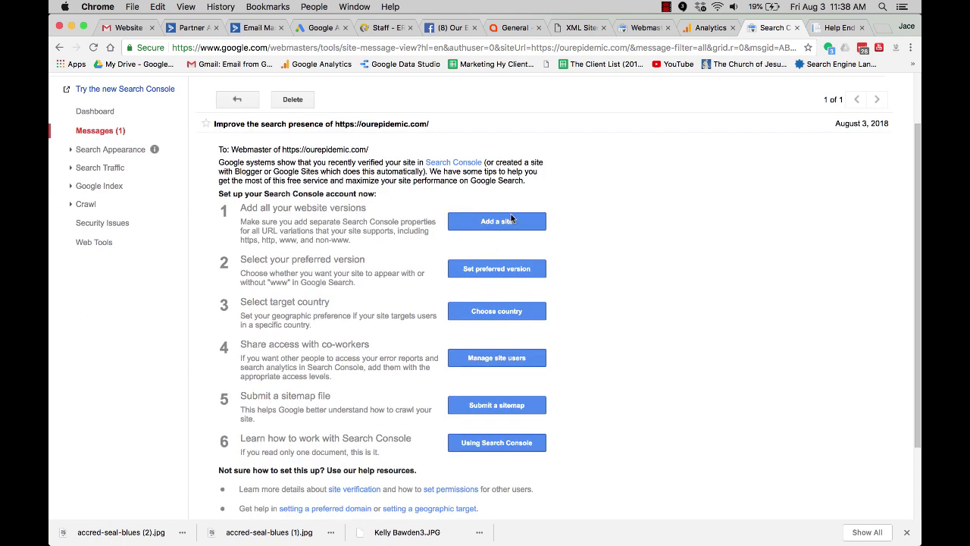
pyautogui.click(497, 311)
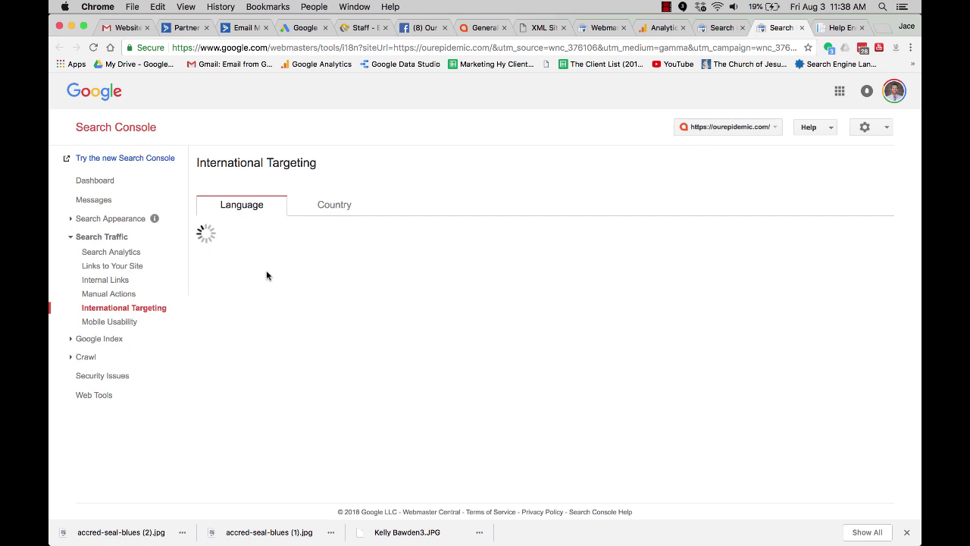